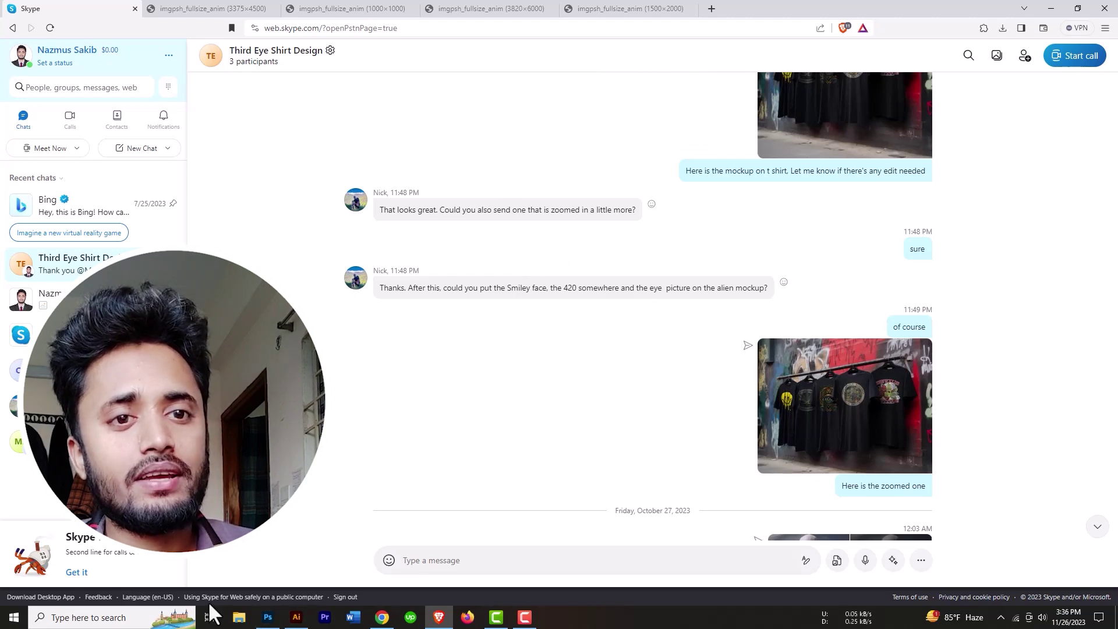
- Open the "8. Video mockup" folder inside the Design folder on drive E in File Explorer
{"action": "left_click", "coordinate": [238, 617]}
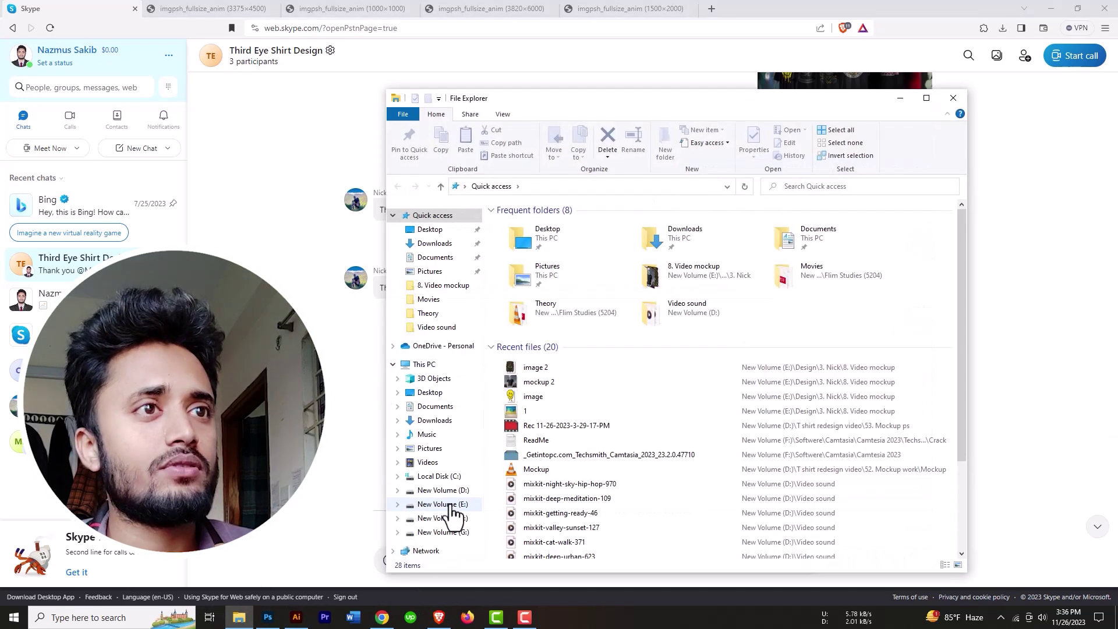
{"action": "left_click", "coordinate": [449, 505]}
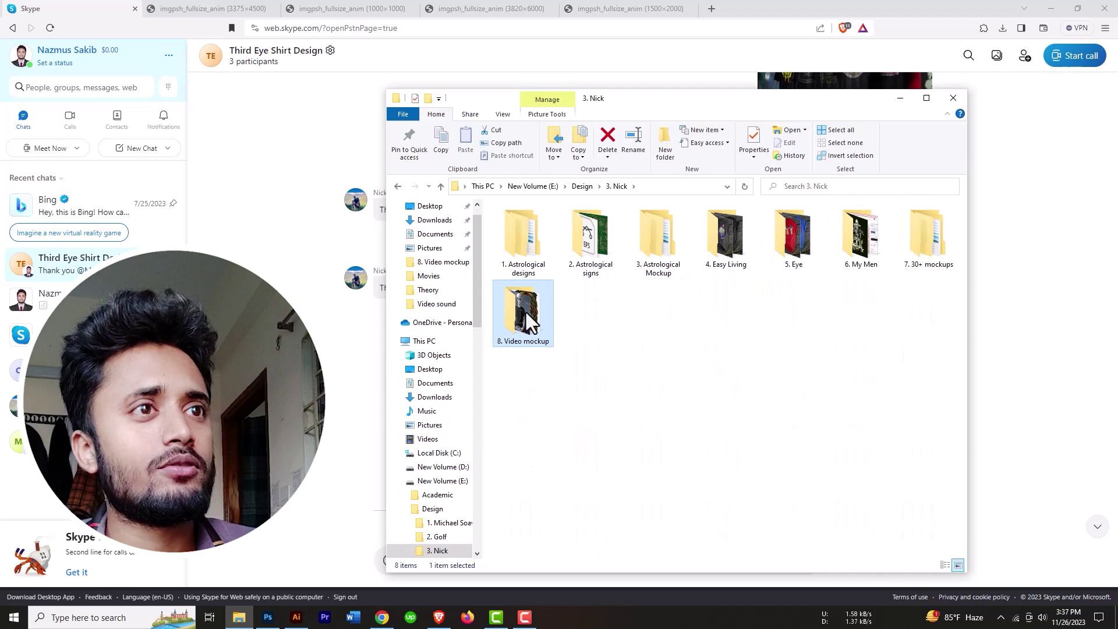
{"action": "double_click", "coordinate": [525, 313]}
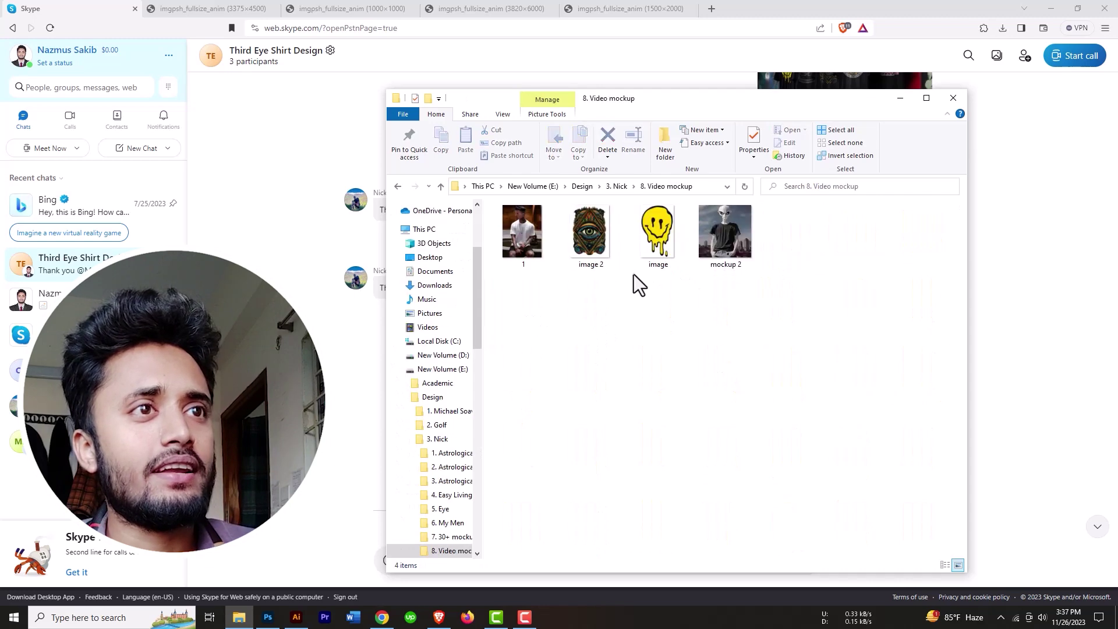
- View the white T-shirt photo "1" up close, examine the shirt area, and close it
{"action": "double_click", "coordinate": [518, 231]}
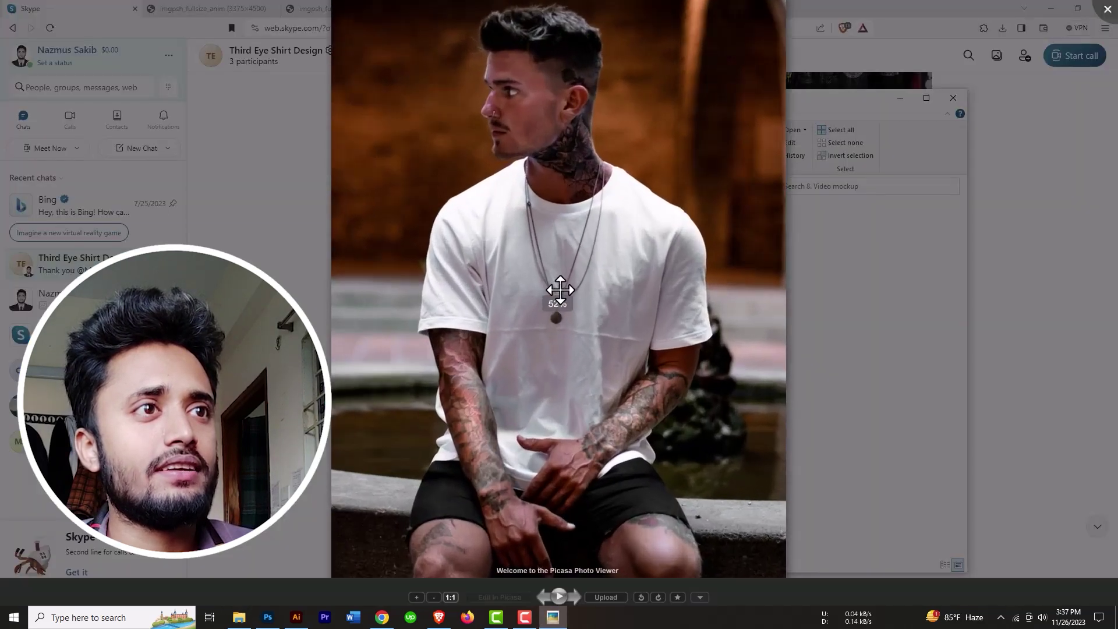
{"action": "scroll", "coordinate": [560, 289], "scroll_direction": "up", "scroll_amount": 3}
{"action": "left_click_drag", "start_coordinate": [596, 217], "coordinate": [584, 250]}
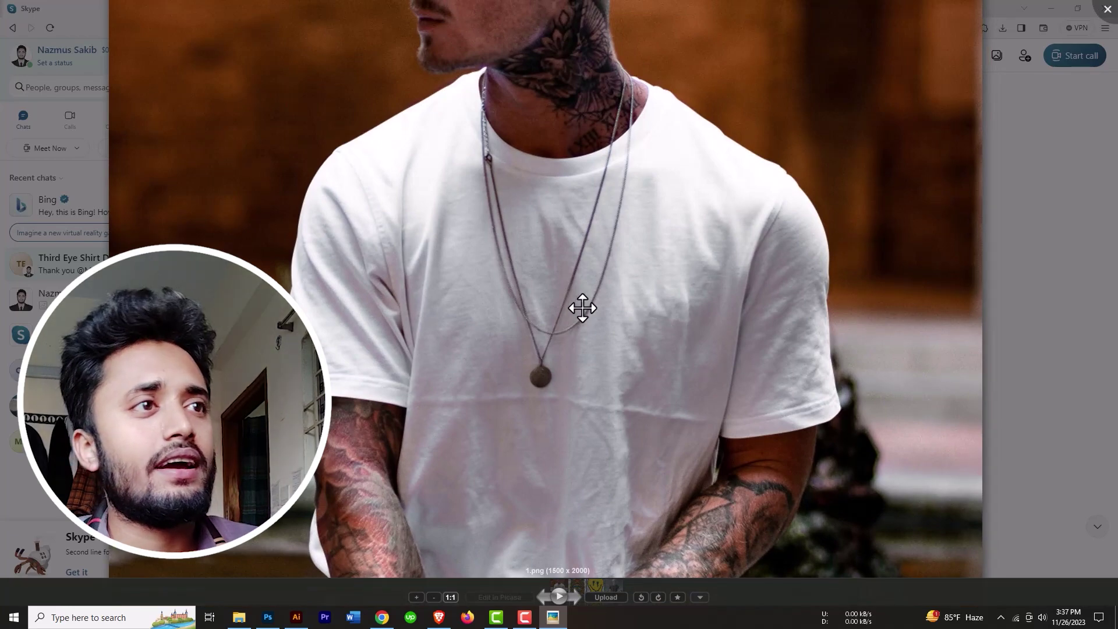
{"action": "scroll", "coordinate": [583, 308], "scroll_direction": "down", "scroll_amount": 5}
{"action": "left_click", "coordinate": [829, 252]}
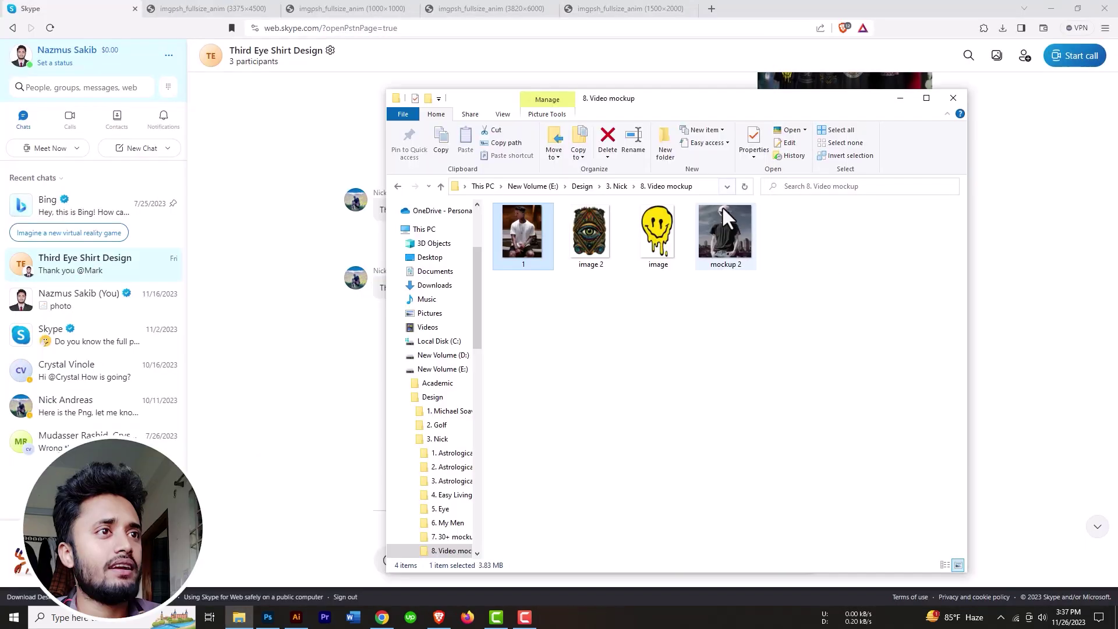
- View the alien T-shirt image "mockup 2" at different zoom levels and close it
{"action": "double_click", "coordinate": [718, 218]}
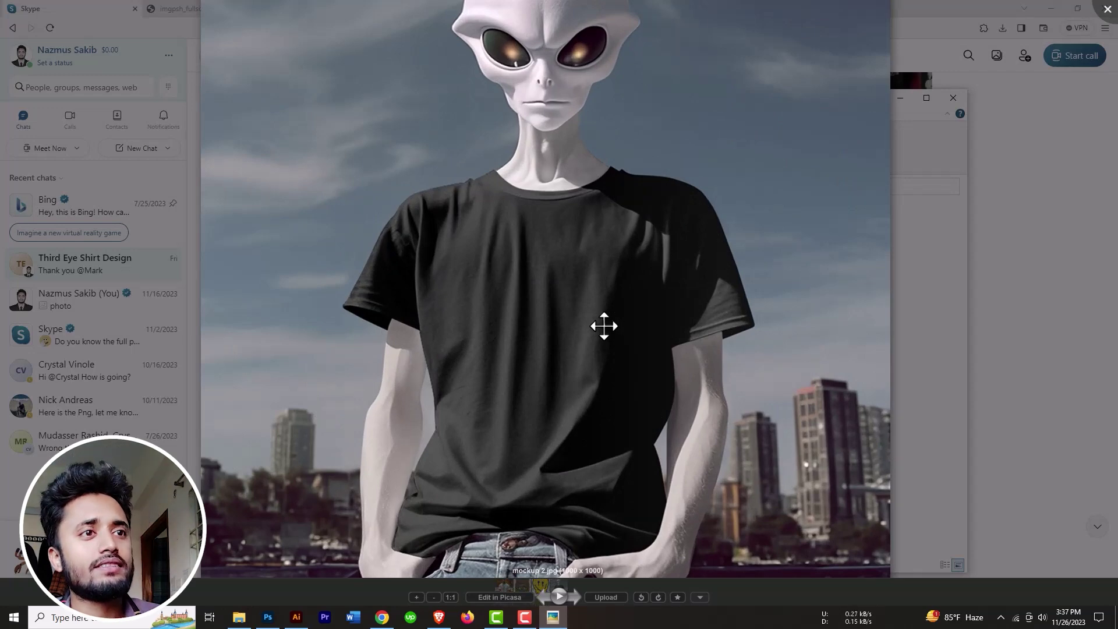
{"action": "scroll", "coordinate": [604, 326], "scroll_direction": "down", "scroll_amount": 3}
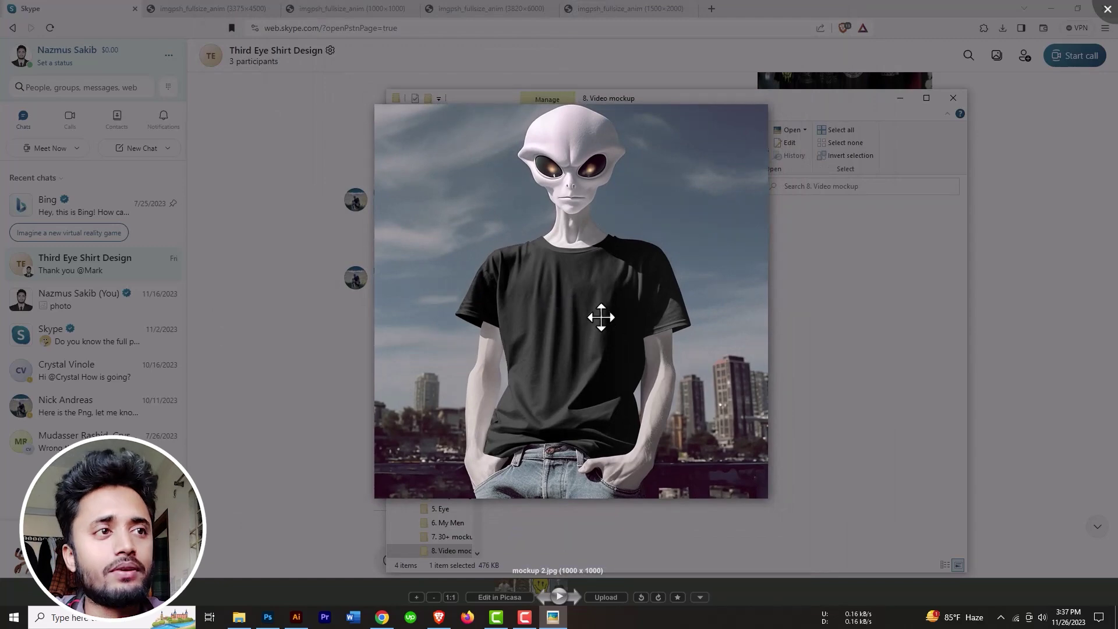
{"action": "left_click_drag", "start_coordinate": [579, 194], "coordinate": [469, 246]}
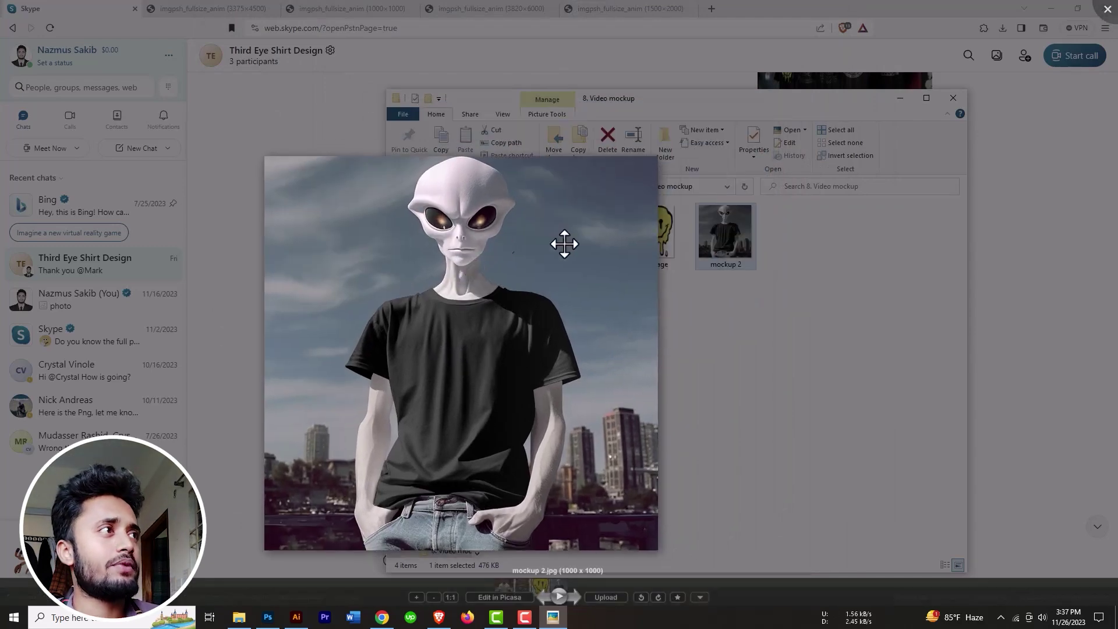
{"action": "left_click", "coordinate": [1108, 9]}
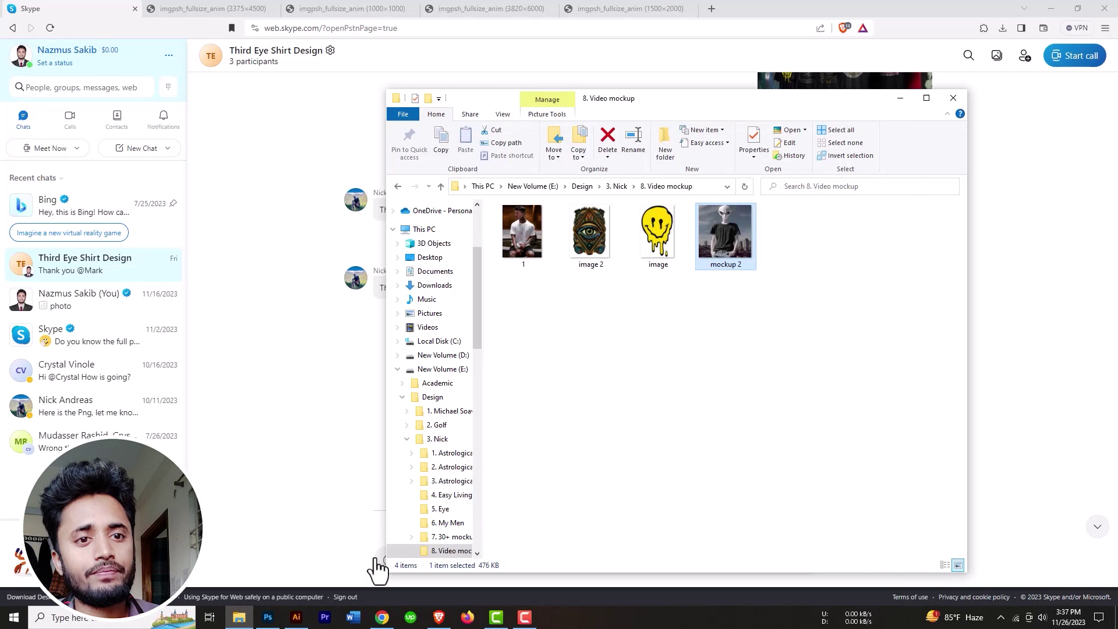
- Switch to Photoshop and open the image "mockup 2" from the "8. Video mockup" folder
{"action": "left_click", "coordinate": [268, 617]}
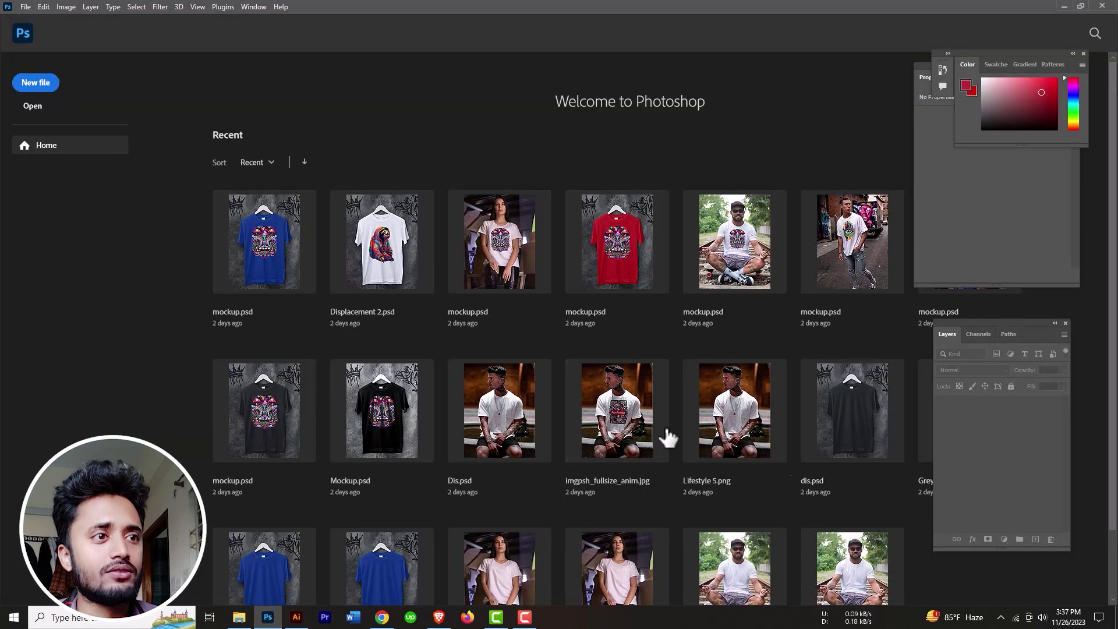
{"action": "left_click", "coordinate": [25, 7]}
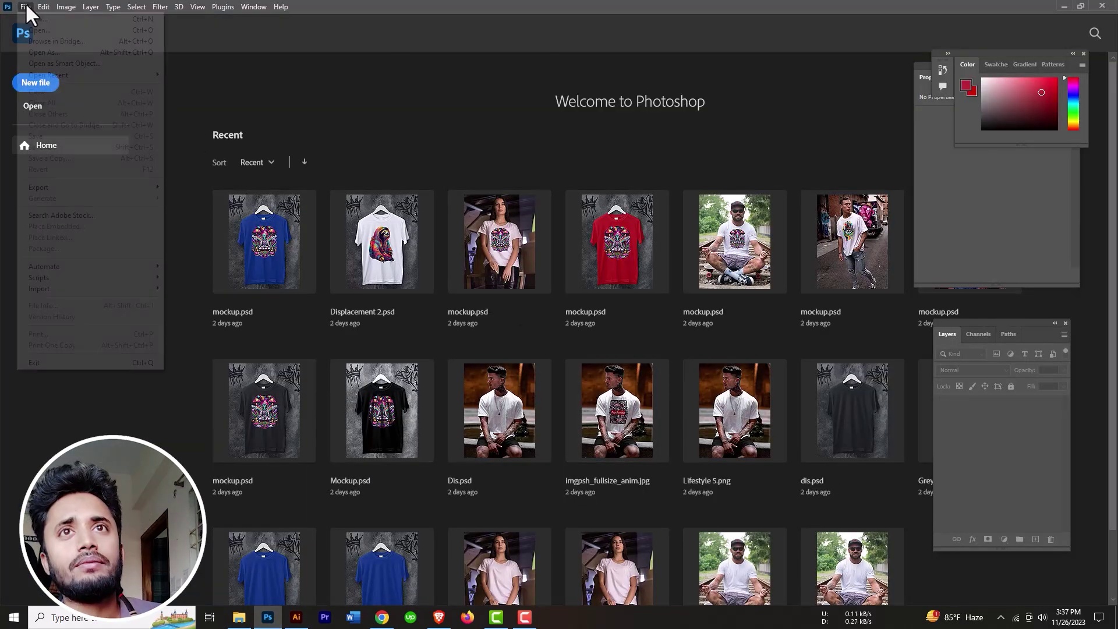
{"action": "left_click", "coordinate": [49, 28]}
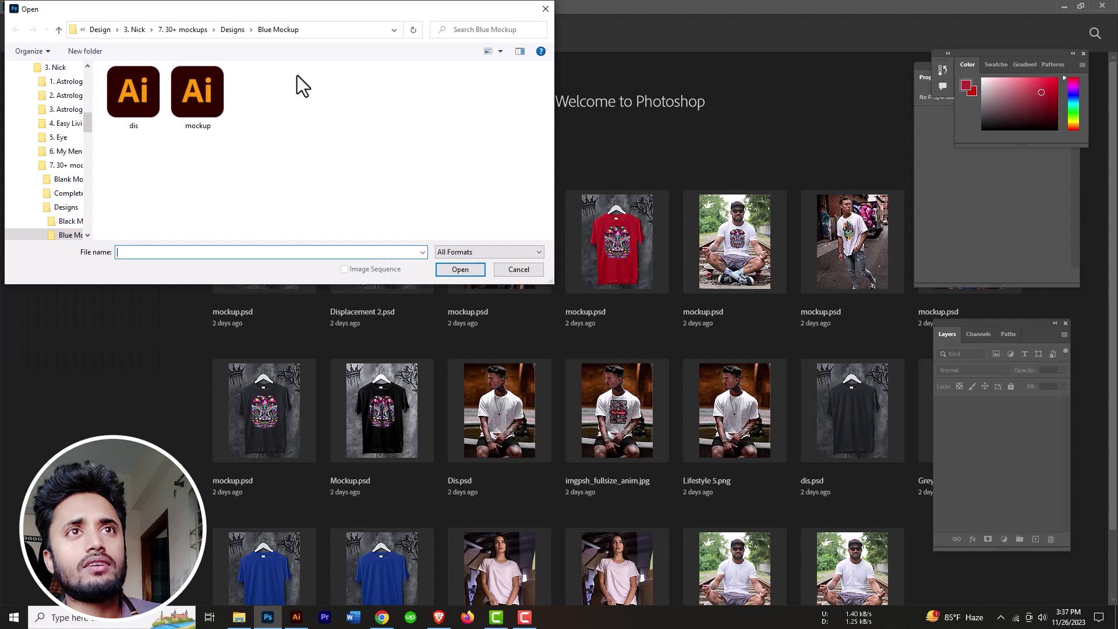
{"action": "left_click", "coordinate": [134, 29]}
{"action": "double_click", "coordinate": [170, 171]}
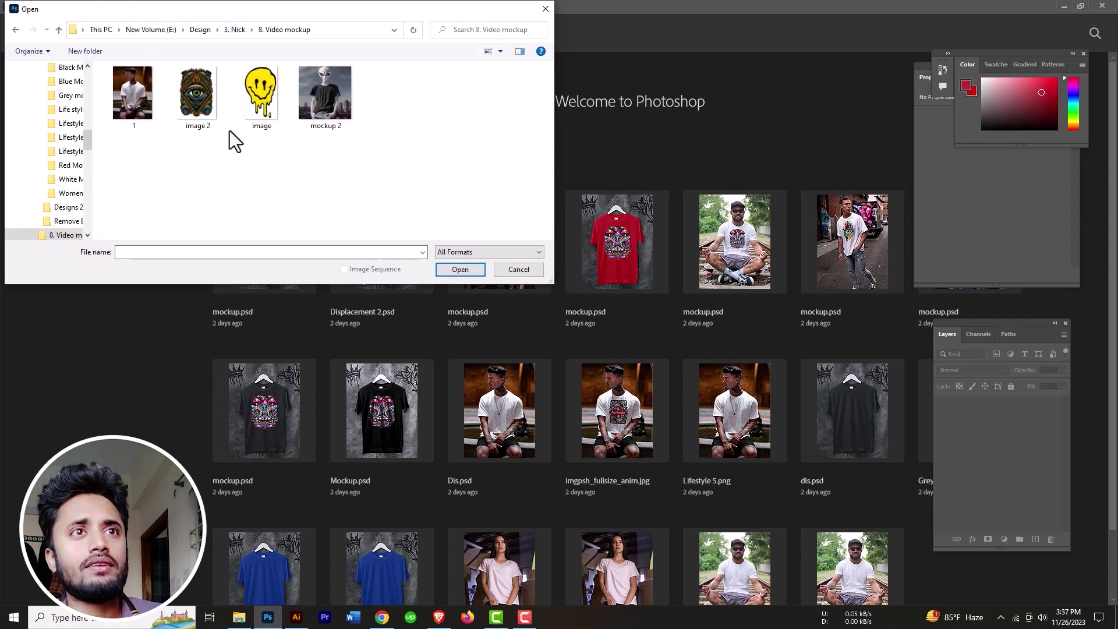
{"action": "left_click", "coordinate": [313, 111]}
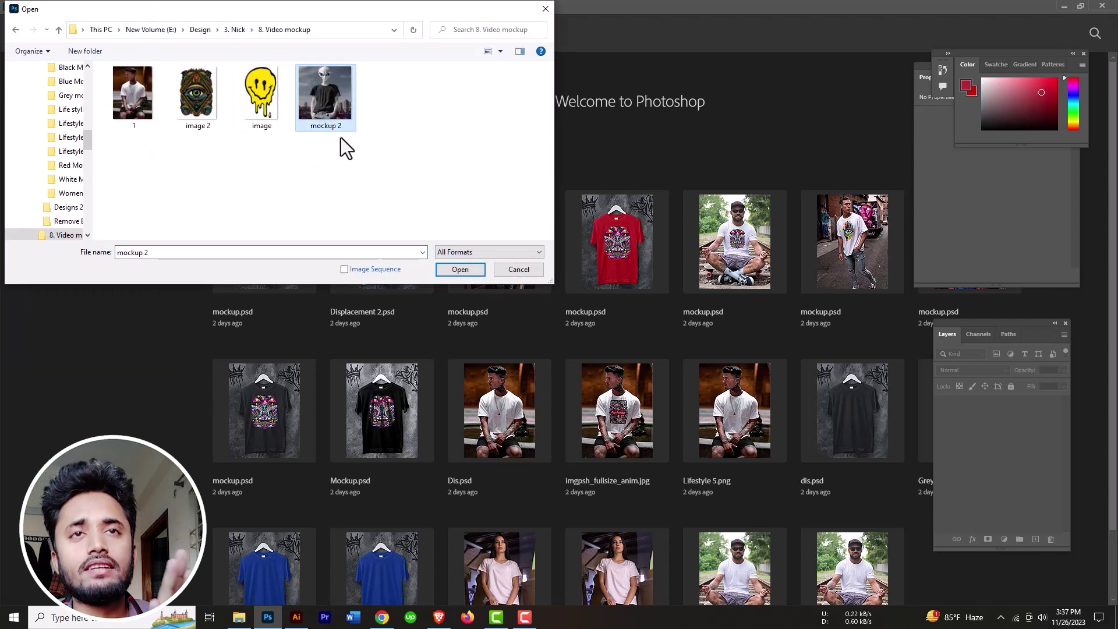
{"action": "left_click", "coordinate": [451, 271]}
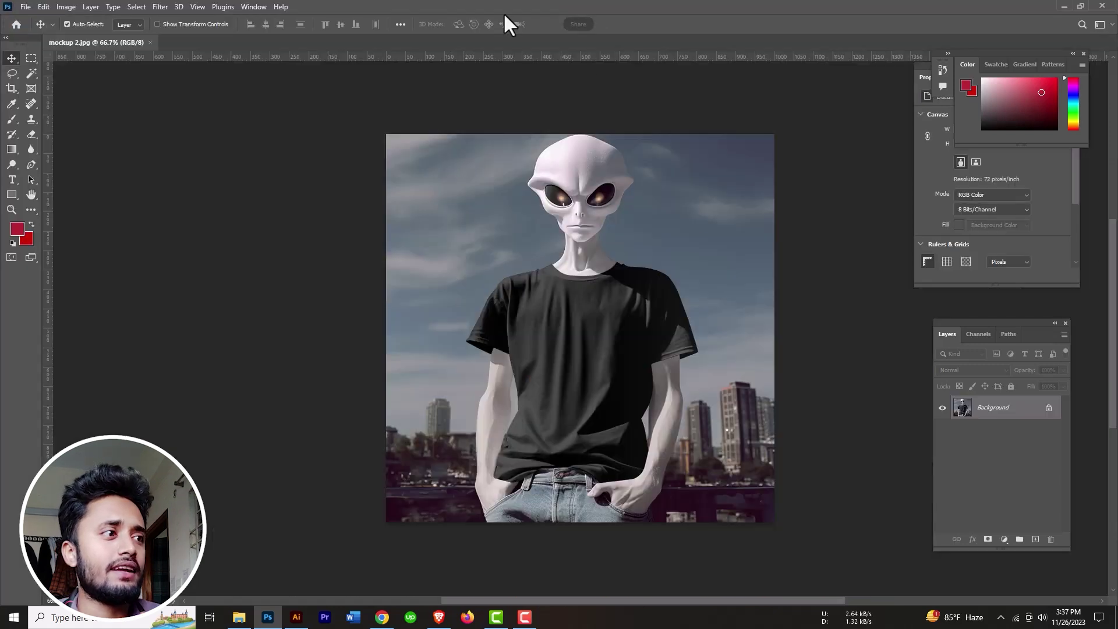
- Unlock the Background layer of the alien image and duplicate it
{"action": "left_click", "coordinate": [1050, 407]}
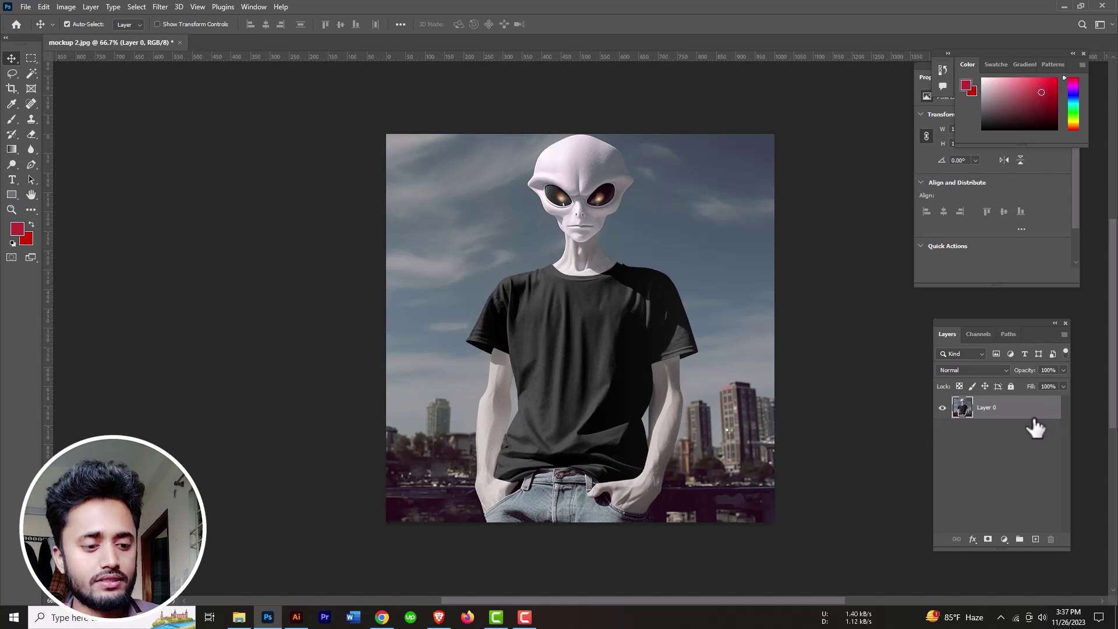
{"action": "key", "text": "ctrl+j"}
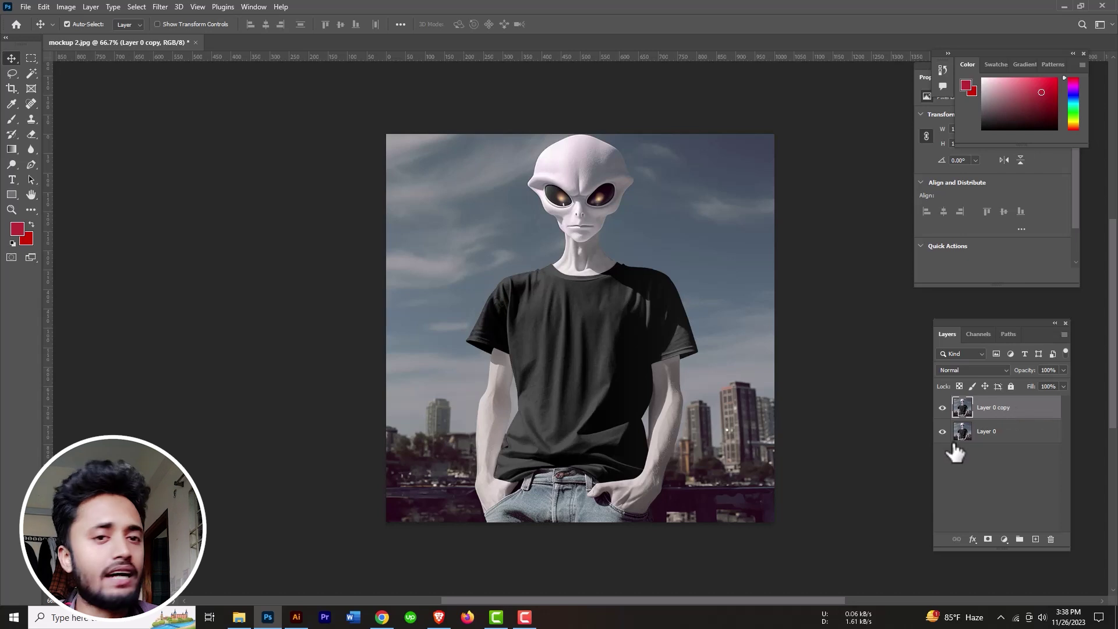
- Rename the original lower layer "main", select the duplicate layer, and hide the main layer
{"action": "left_click", "coordinate": [996, 443]}
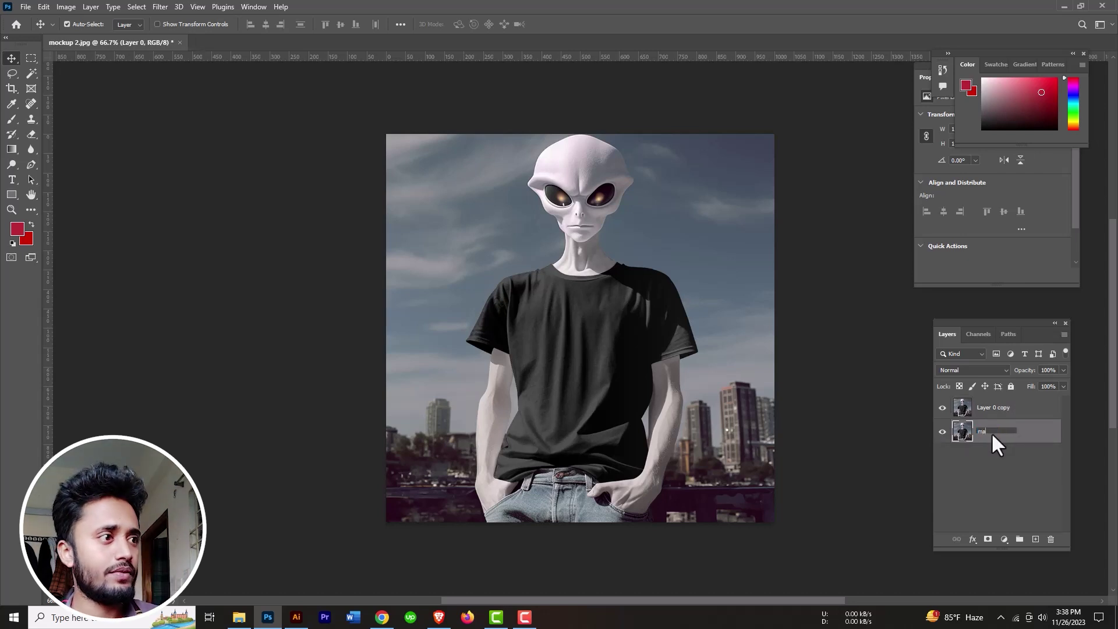
{"action": "left_click", "coordinate": [991, 470]}
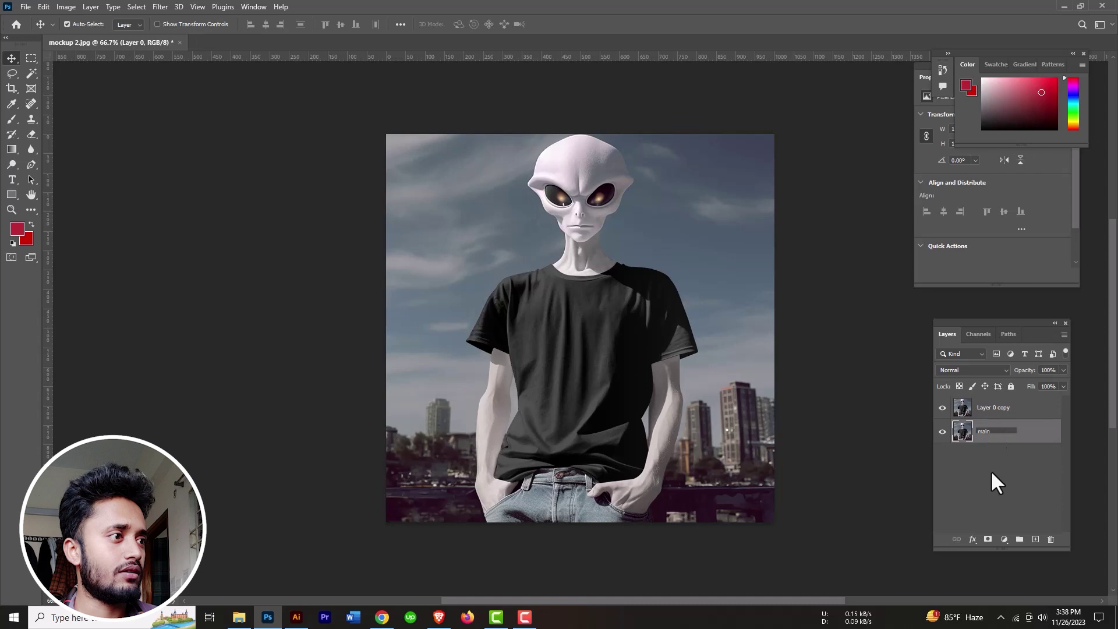
{"action": "left_click", "coordinate": [1001, 411]}
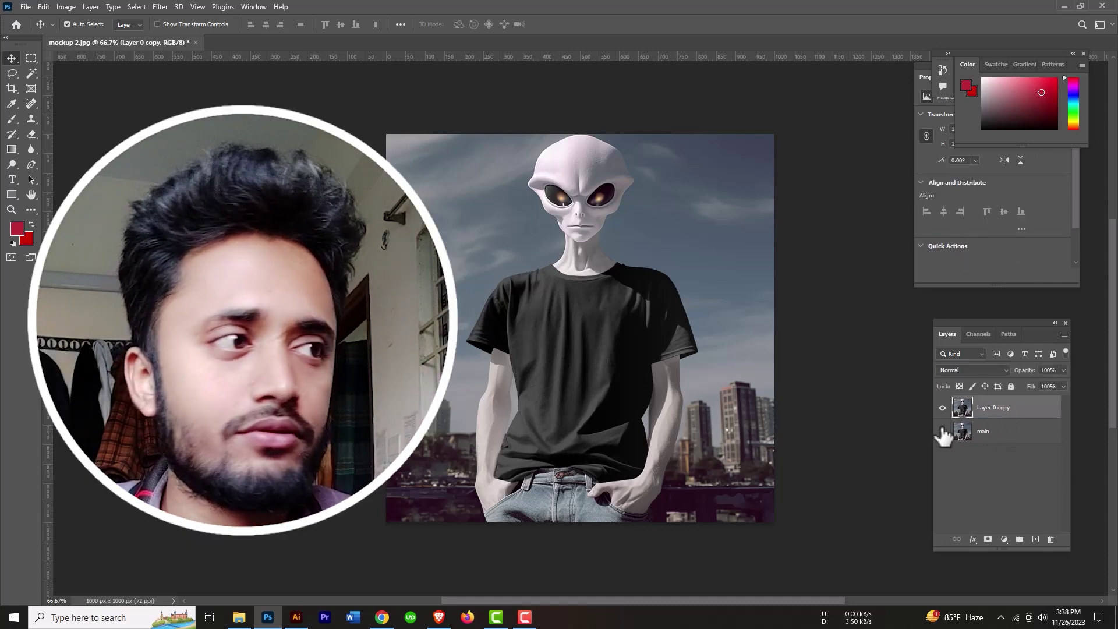
{"action": "left_click", "coordinate": [942, 432]}
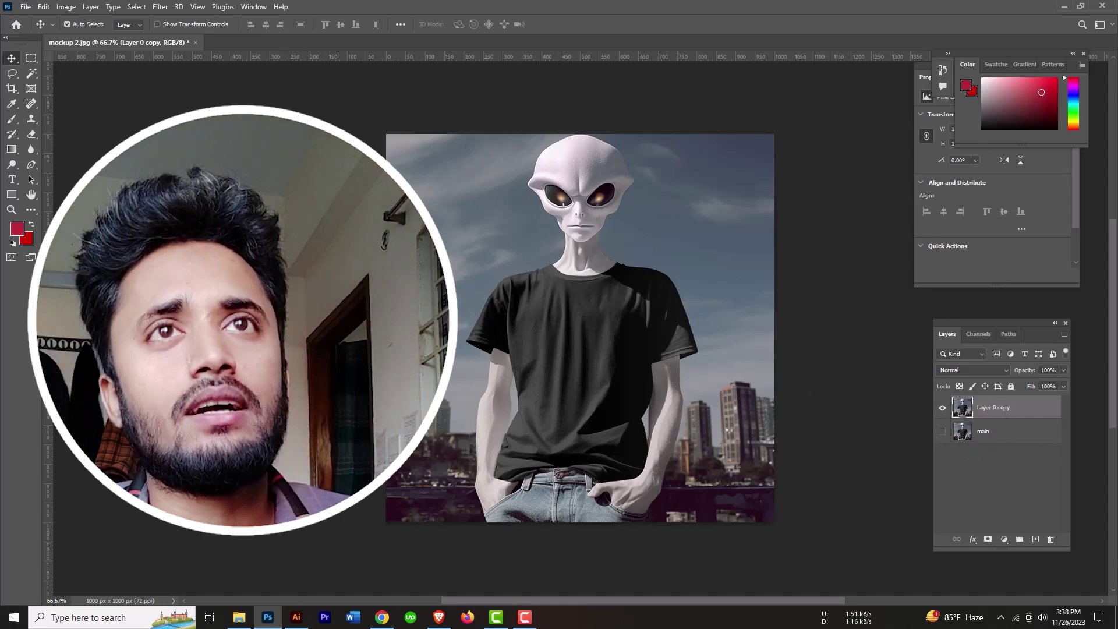
- Apply a Gaussian Blur with a 2.8 pixel radius to the duplicate layer
{"action": "left_click", "coordinate": [160, 6]}
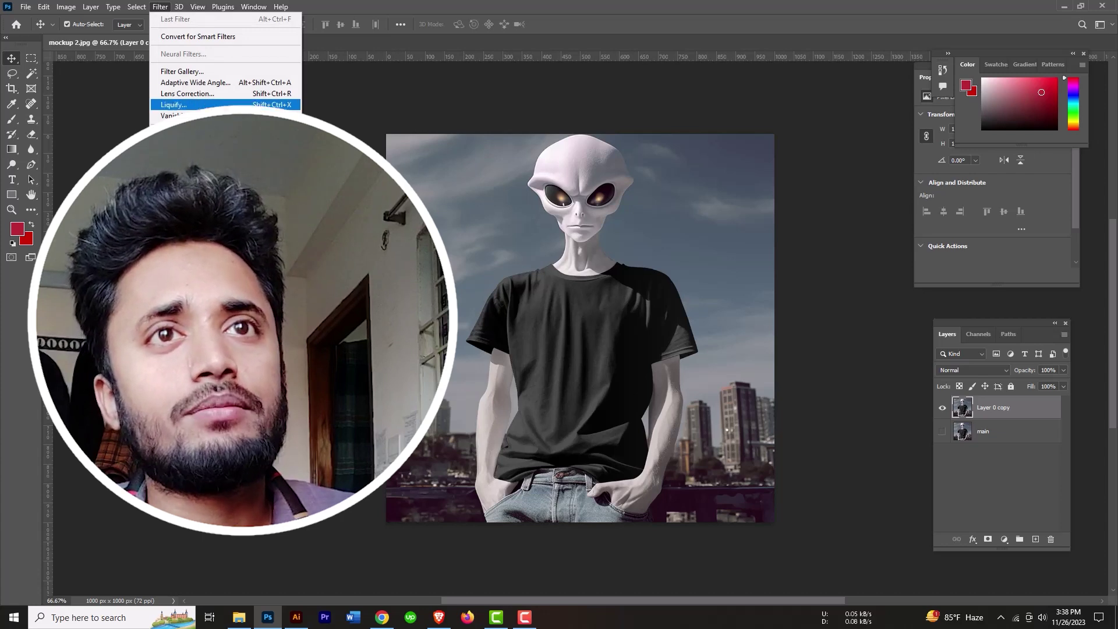
{"action": "mouse_move", "coordinate": [243, 146]}
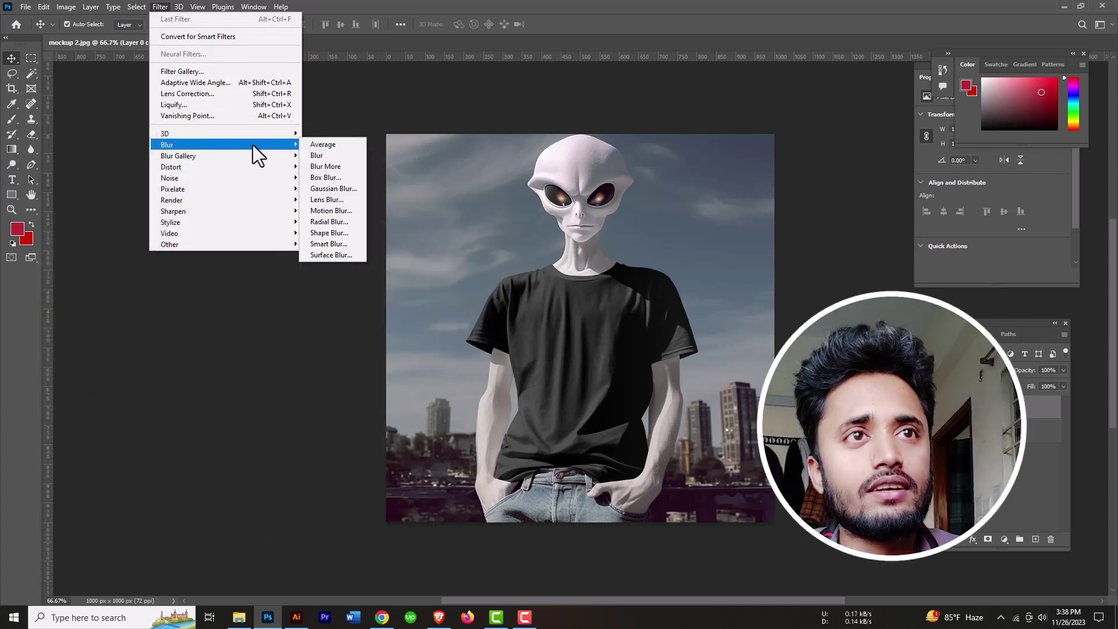
{"action": "left_click", "coordinate": [341, 189]}
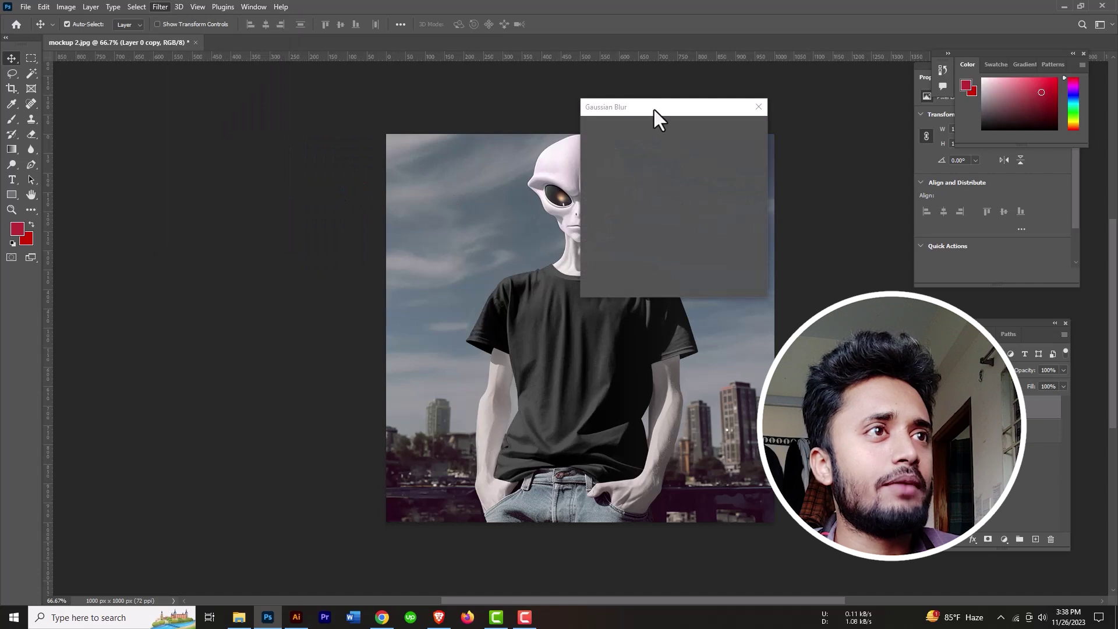
{"action": "left_click_drag", "start_coordinate": [653, 107], "coordinate": [331, 122]}
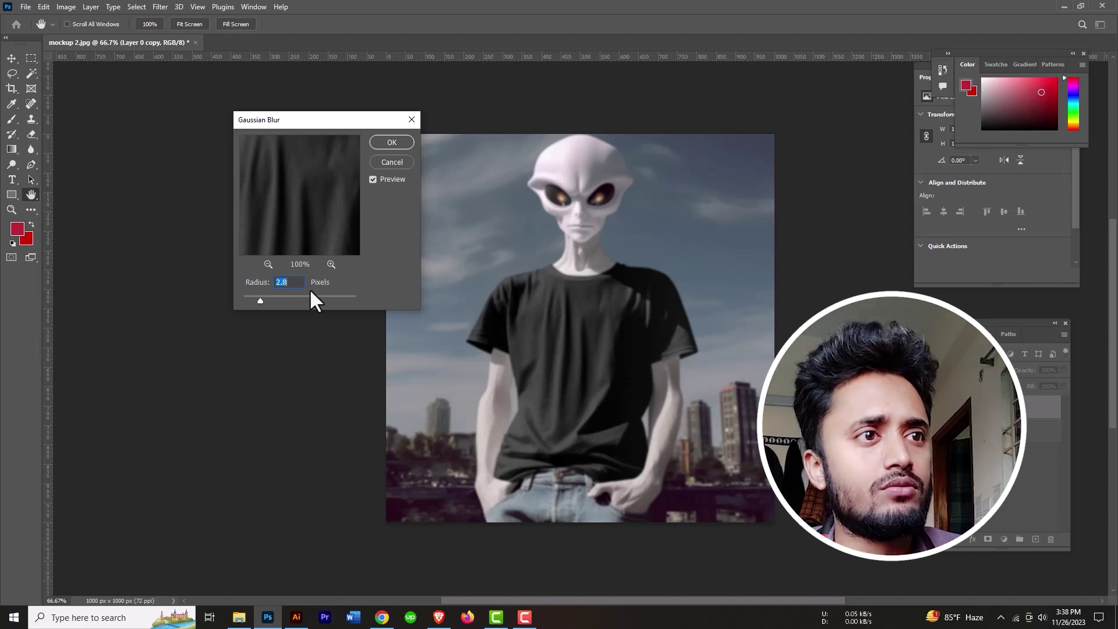
{"action": "left_click", "coordinate": [400, 146]}
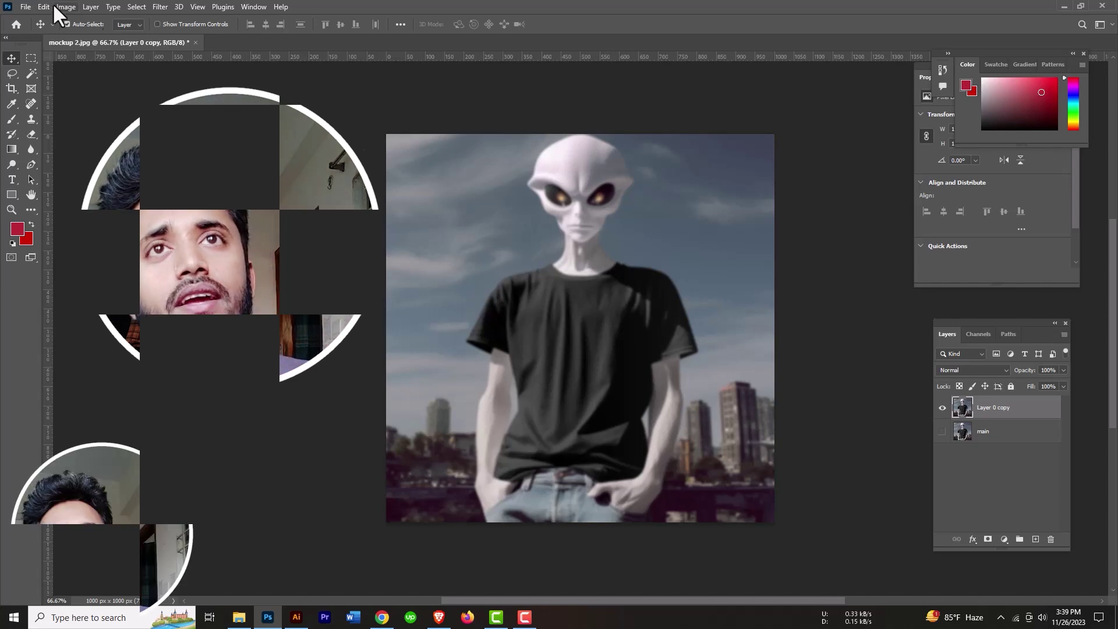
- Save the blurred document as the Photoshop file "displacemnt" in the "8. Video mockup" folder with Maximize Compatibility on
{"action": "left_click", "coordinate": [26, 6]}
{"action": "left_click", "coordinate": [116, 147]}
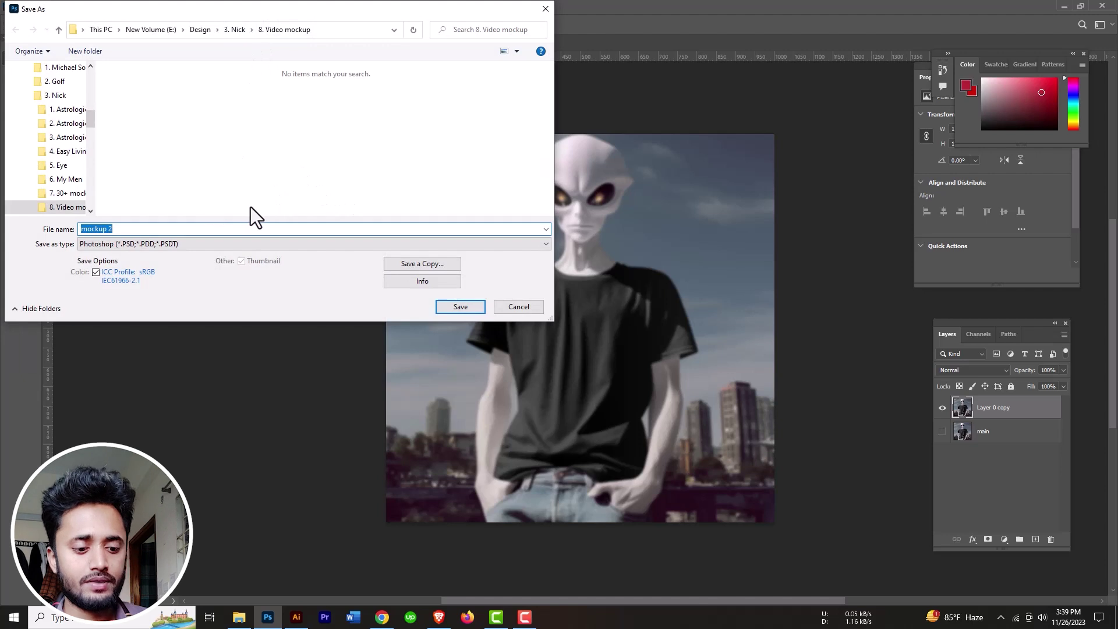
{"action": "type", "text": "disp"}
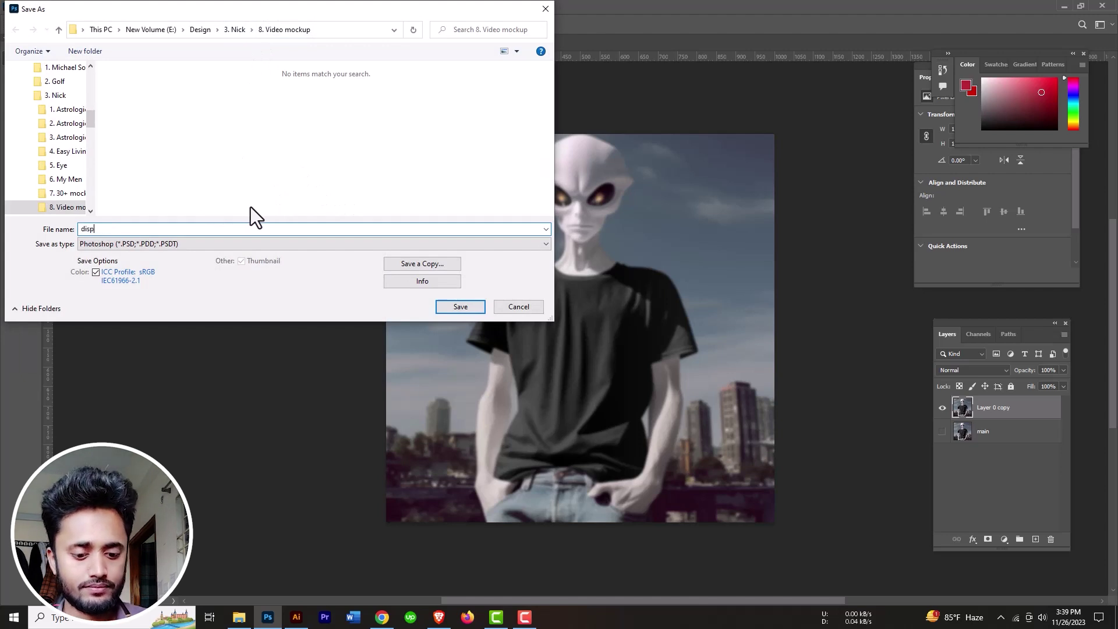
{"action": "type", "text": "lacemnt"}
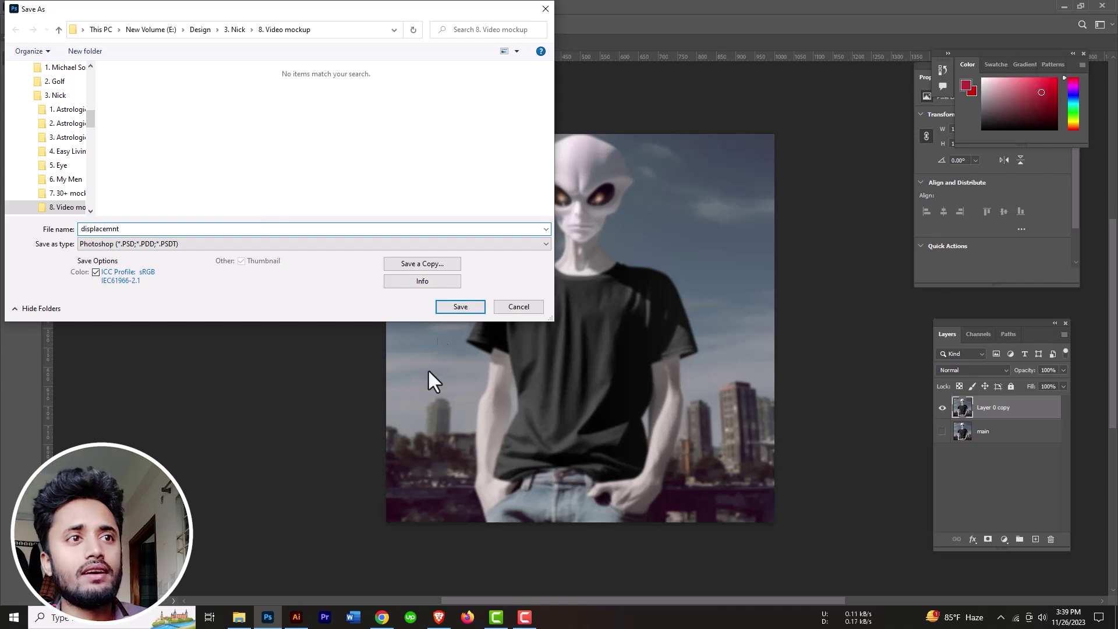
{"action": "left_click", "coordinate": [466, 308]}
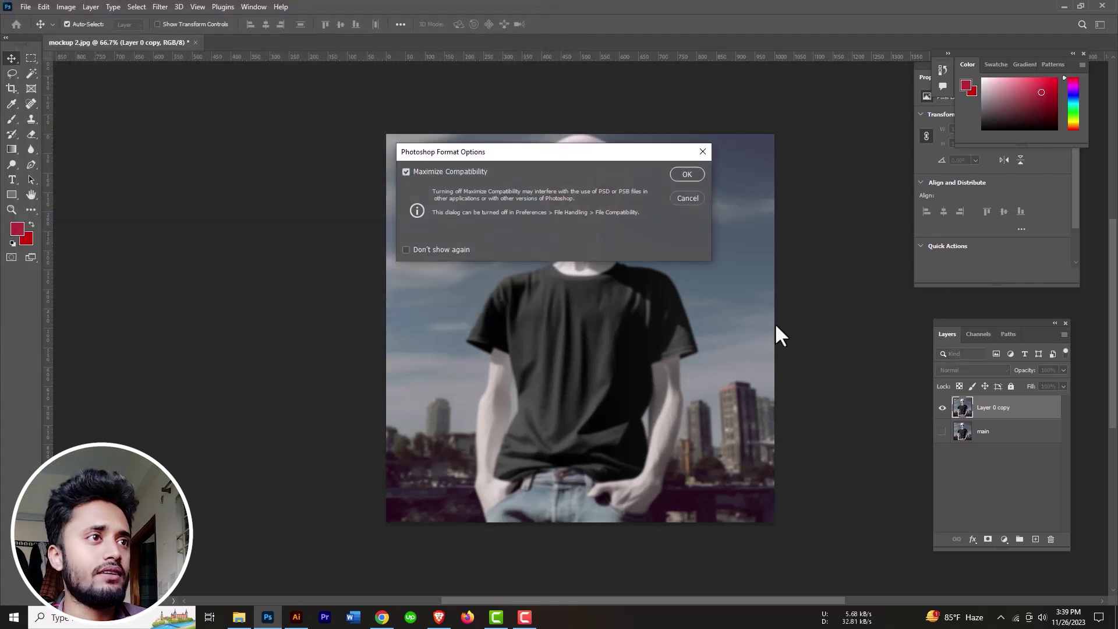
{"action": "left_click", "coordinate": [687, 174]}
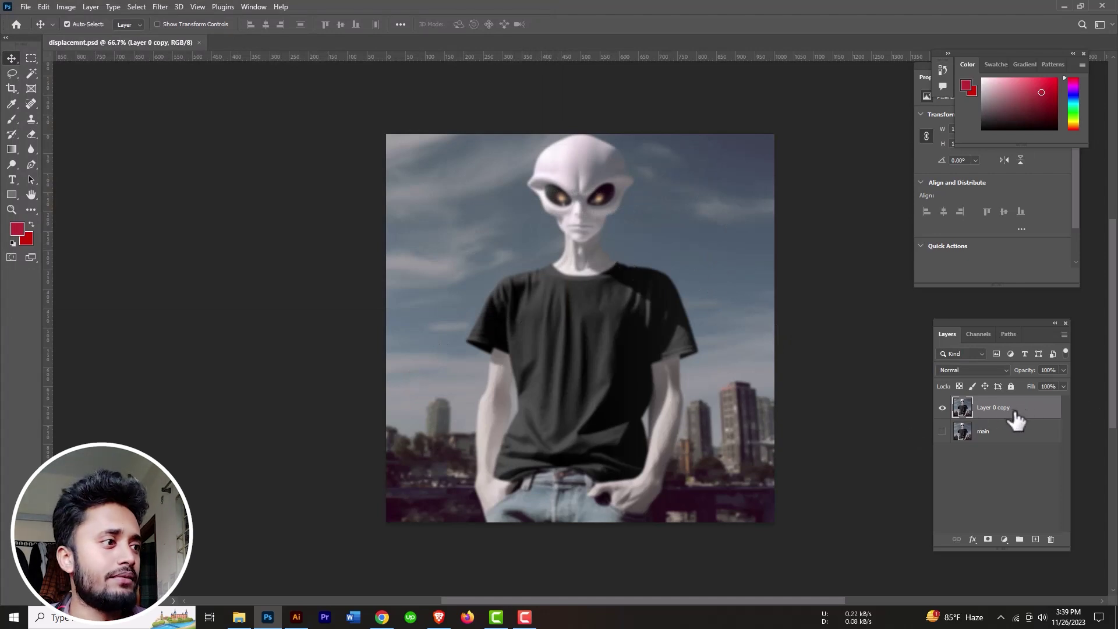
- Delete the blurred duplicate layer and show the main layer again
{"action": "left_click", "coordinate": [1054, 543]}
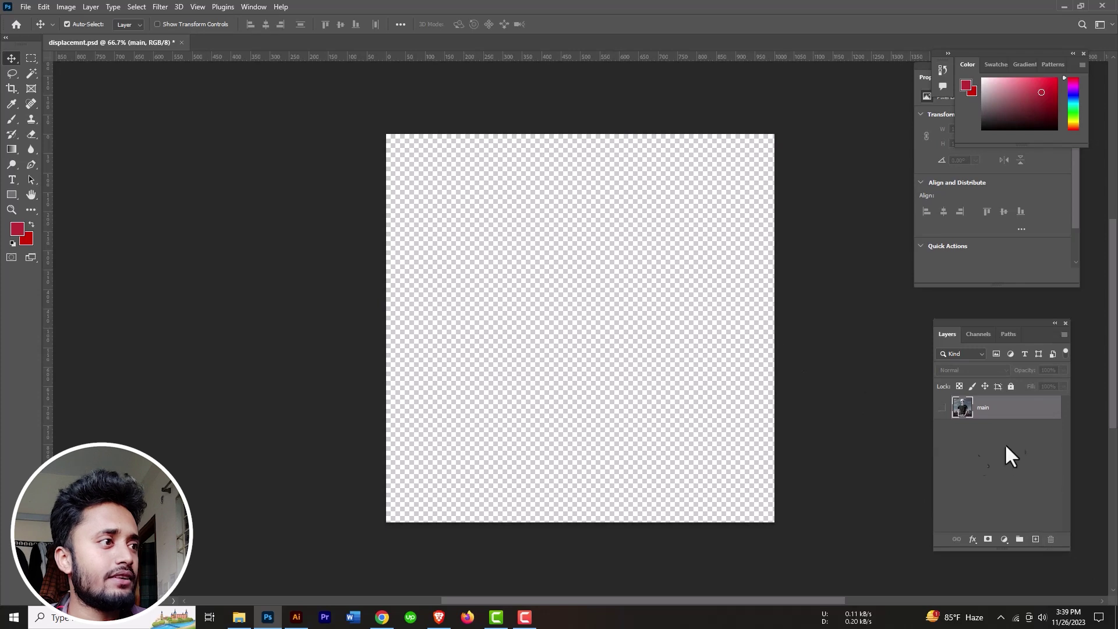
{"action": "left_click", "coordinate": [942, 408]}
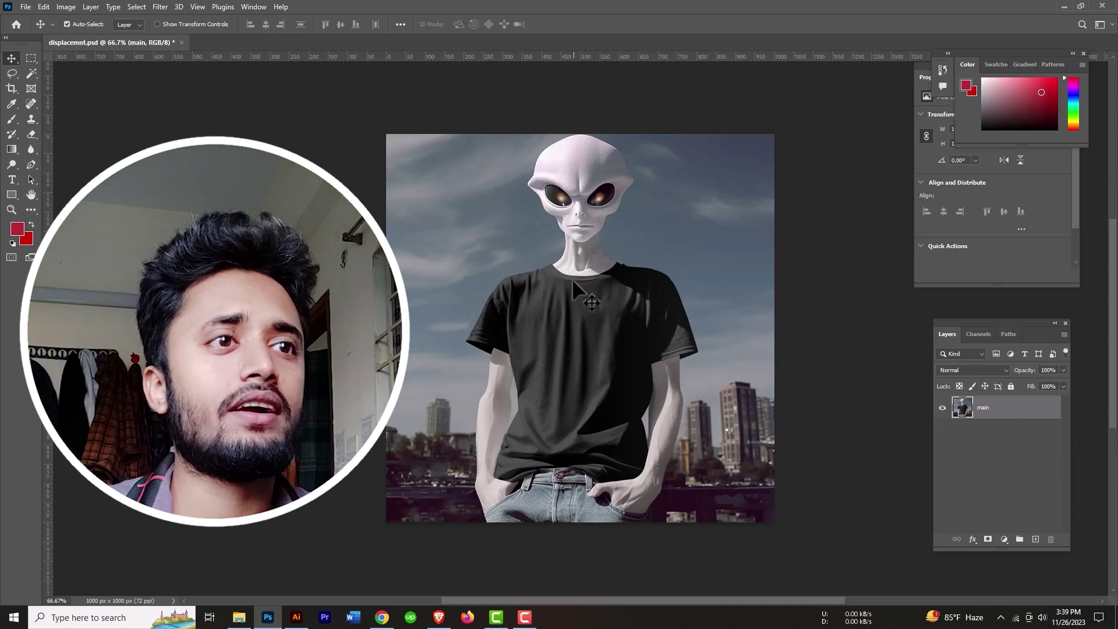
{"action": "scroll", "coordinate": [549, 256], "scroll_direction": "right", "scroll_amount": 5}
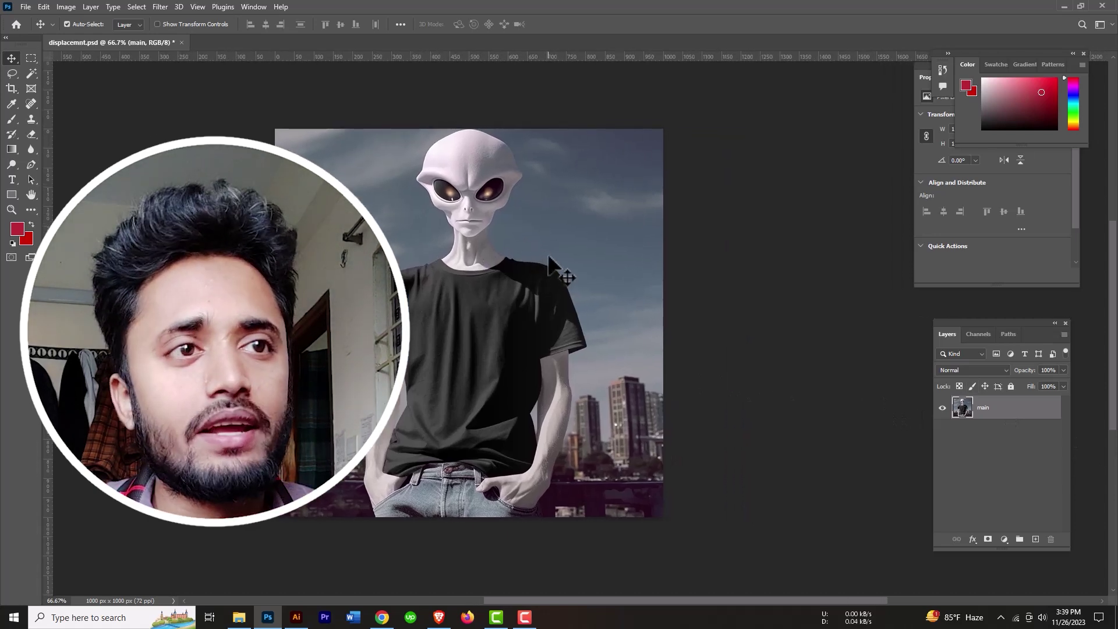
- Place the smiley artwork file "image" from the "8. Video mockup" folder into the alien document
{"action": "left_click", "coordinate": [241, 617]}
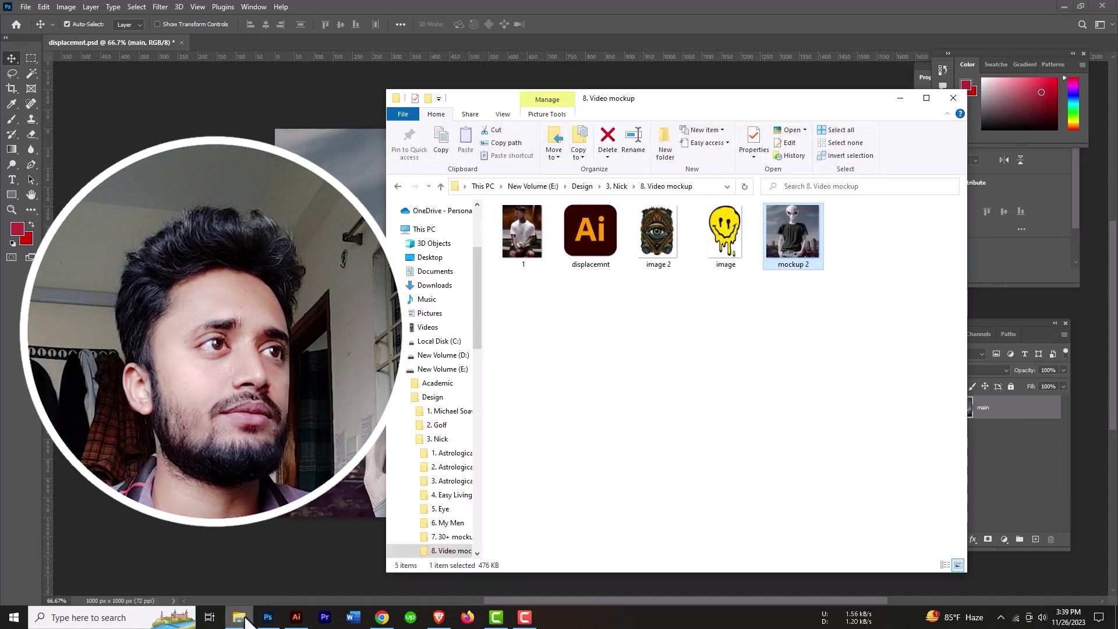
{"action": "left_click", "coordinate": [722, 256]}
{"action": "left_click_drag", "start_coordinate": [725, 233], "coordinate": [466, 236]}
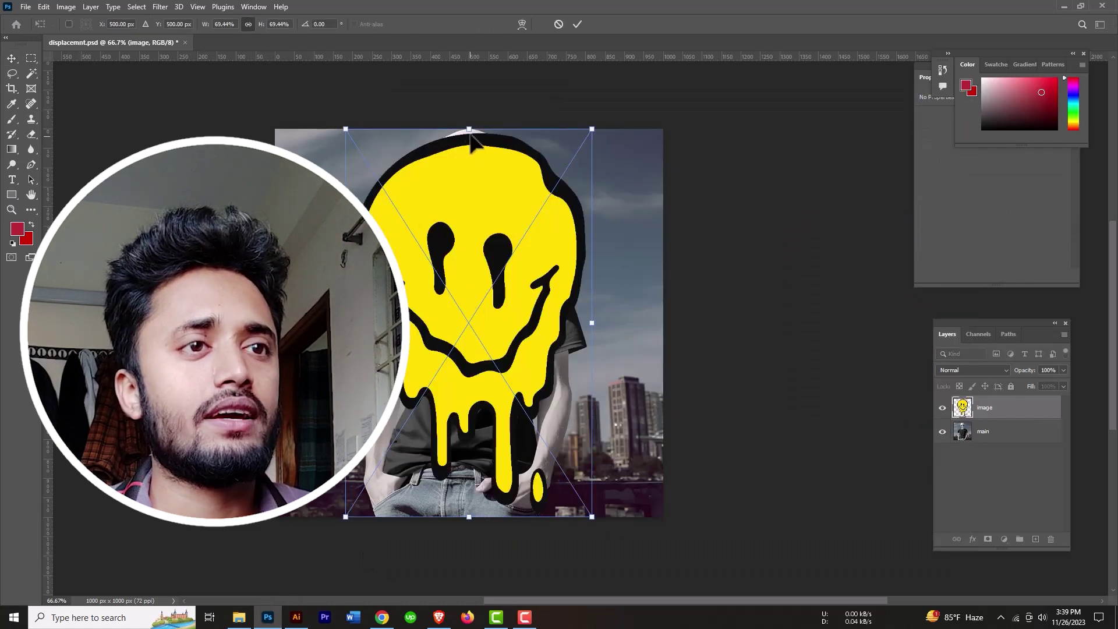
- Scale the placed smiley down to about 19.4% and position it on the centre of the T-shirt's chest
{"action": "left_click_drag", "start_coordinate": [470, 129], "coordinate": [469, 349]}
{"action": "left_click_drag", "start_coordinate": [461, 415], "coordinate": [462, 347]}
{"action": "left_click_drag", "start_coordinate": [463, 289], "coordinate": [464, 316]}
{"action": "left_click_drag", "start_coordinate": [464, 359], "coordinate": [466, 330]}
{"action": "left_click_drag", "start_coordinate": [464, 289], "coordinate": [469, 320]}
{"action": "left_click_drag", "start_coordinate": [470, 365], "coordinate": [471, 341]}
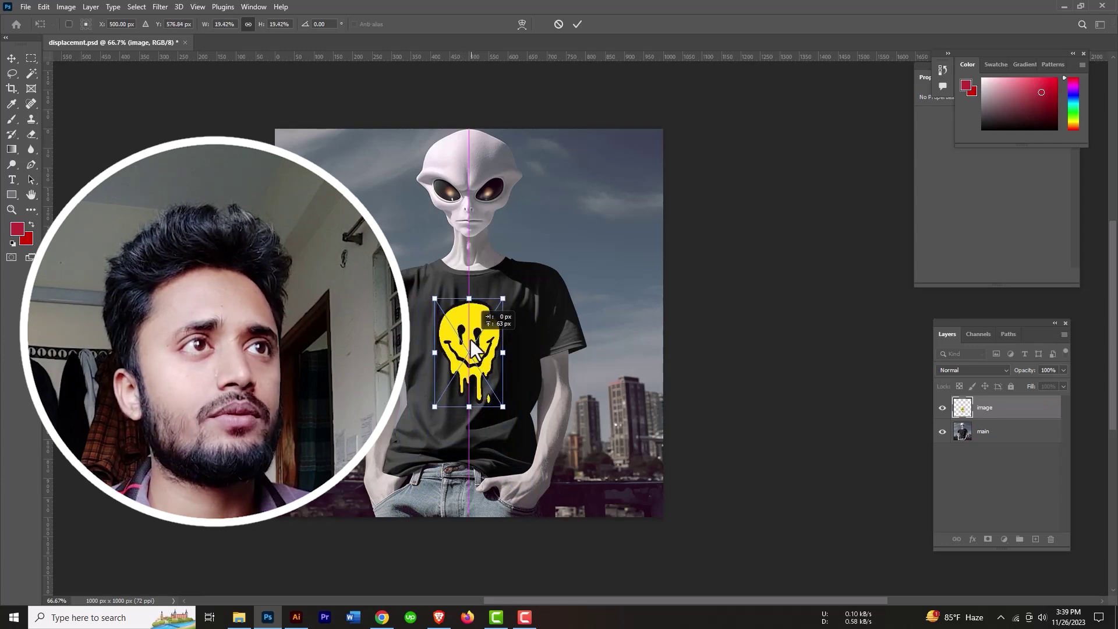
{"action": "left_click", "coordinate": [573, 27]}
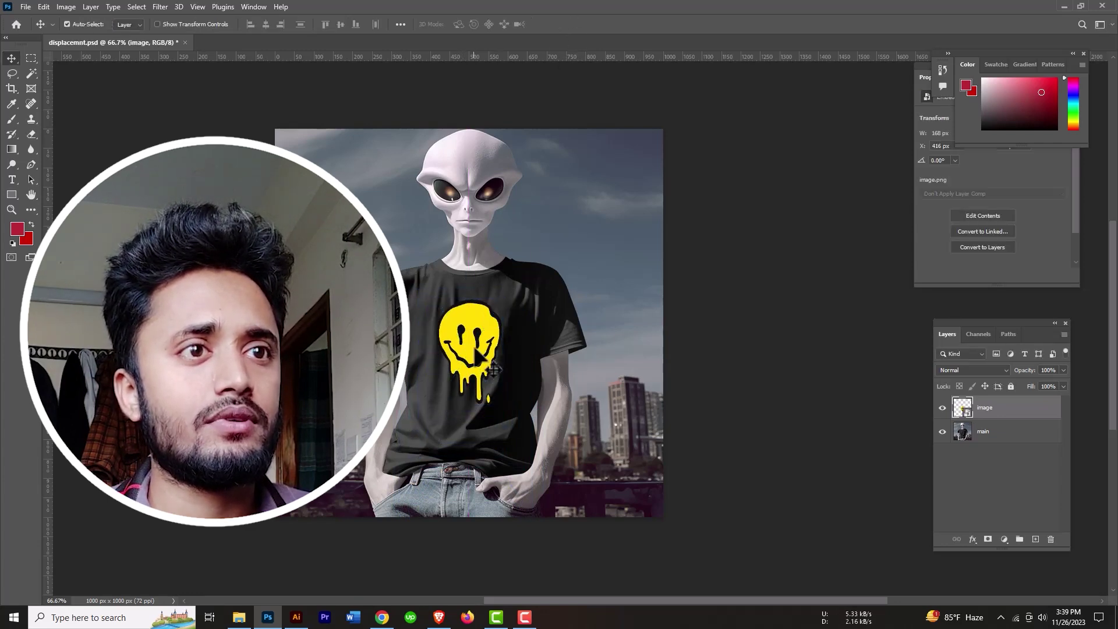
- Enlarge the smiley design to about 20.75% and adjust its position on the shirt's chest
{"action": "scroll", "coordinate": [583, 314], "scroll_direction": "up", "scroll_amount": 3}
{"action": "key", "text": "ctrl+t"}
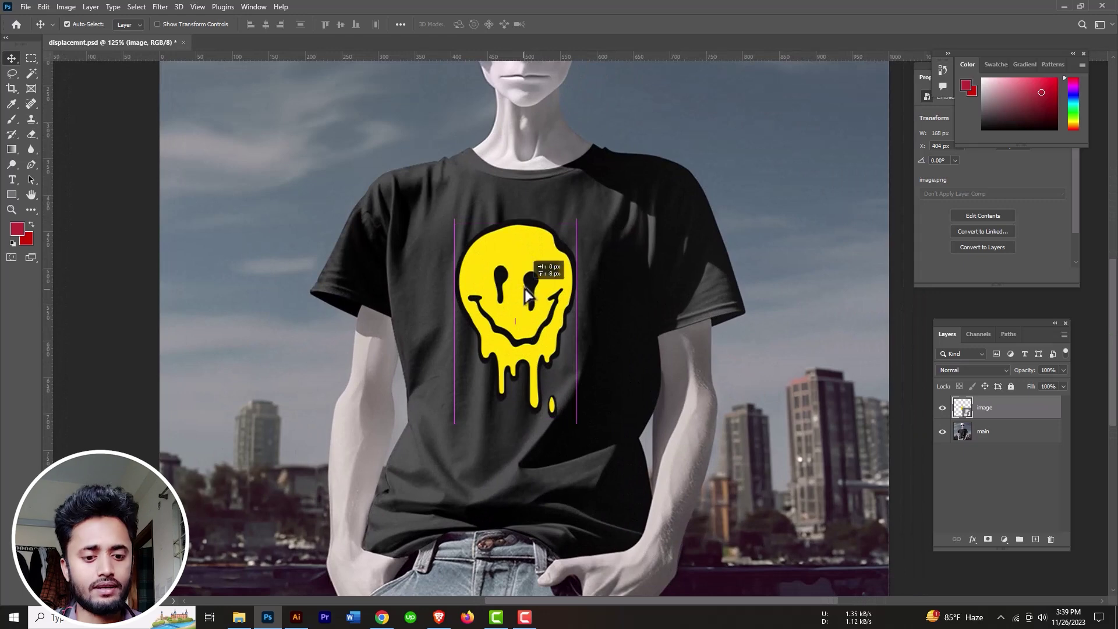
{"action": "left_click_drag", "start_coordinate": [516, 414], "coordinate": [516, 428]}
{"action": "left_click_drag", "start_coordinate": [532, 344], "coordinate": [535, 342]}
{"action": "left_click", "coordinate": [578, 24]}
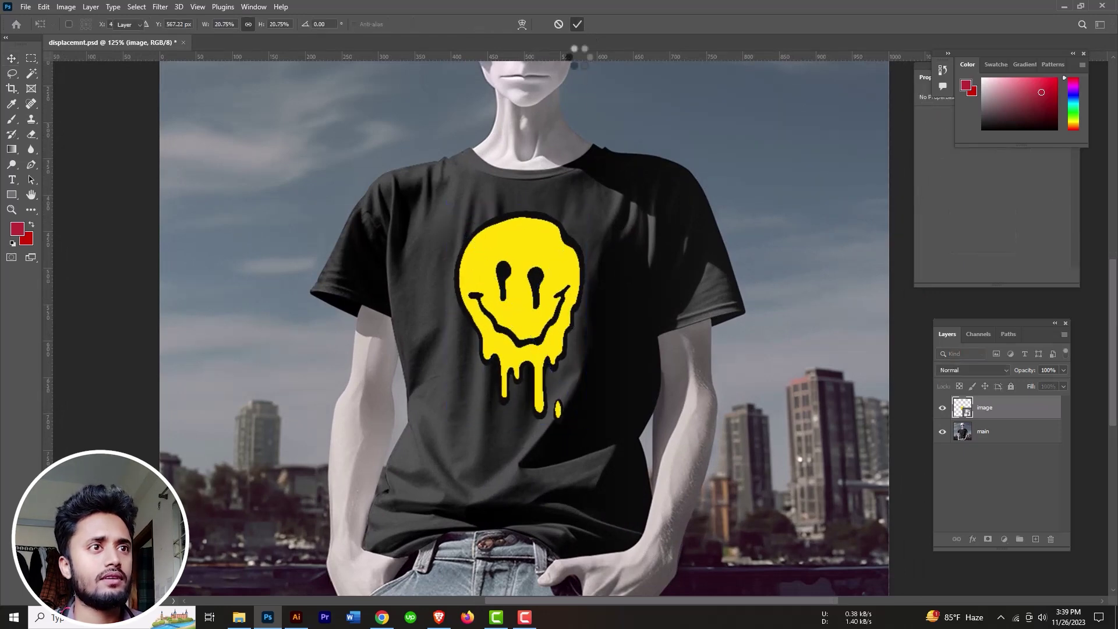
{"action": "left_click_drag", "start_coordinate": [535, 273], "coordinate": [532, 273]}
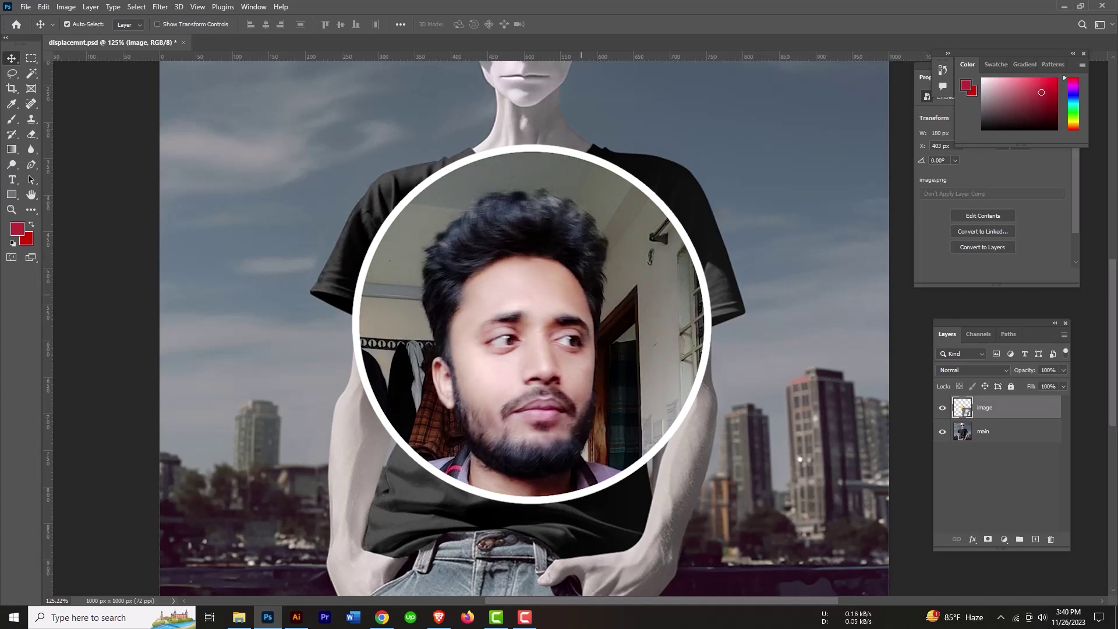
- Rasterize the image layer and convert it to a Smart Object
{"action": "right_click", "coordinate": [1020, 424]}
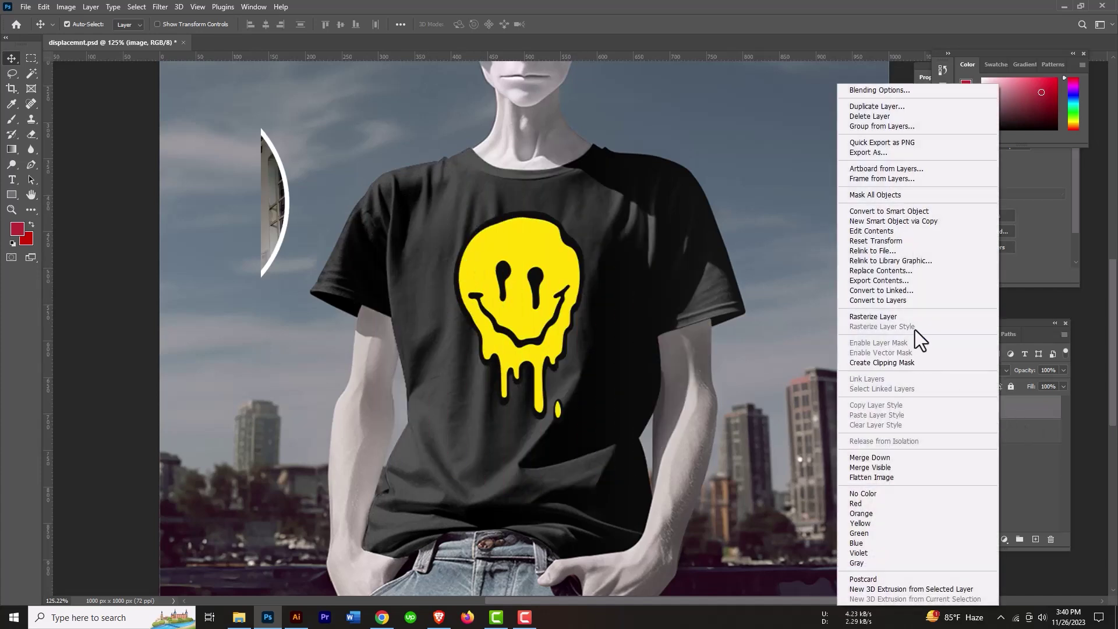
{"action": "left_click", "coordinate": [896, 320]}
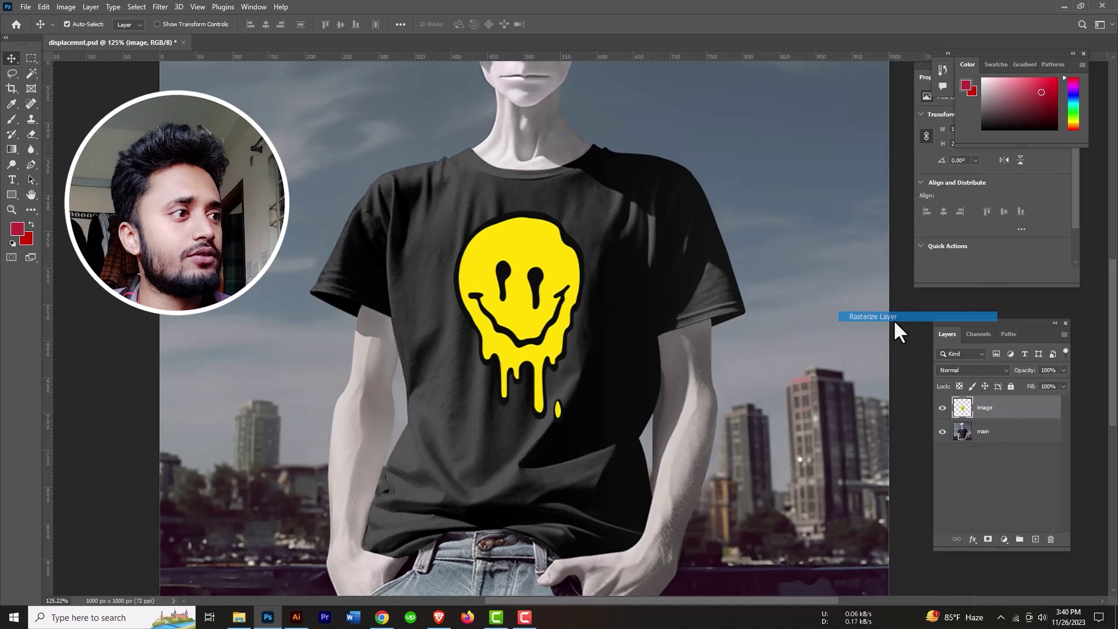
{"action": "right_click", "coordinate": [986, 420]}
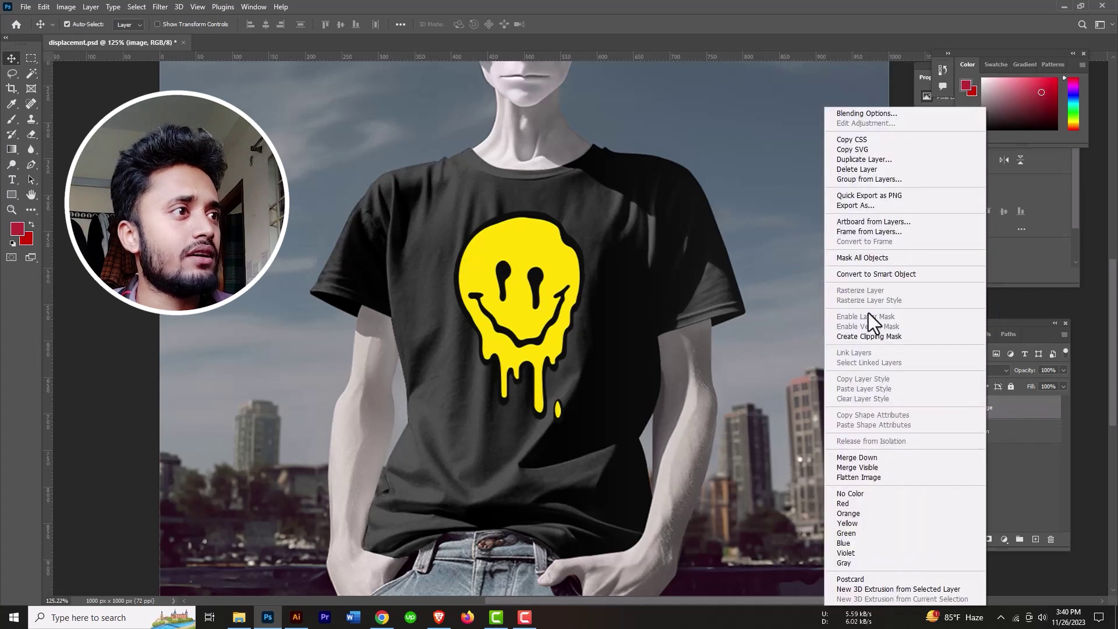
{"action": "left_click", "coordinate": [882, 274]}
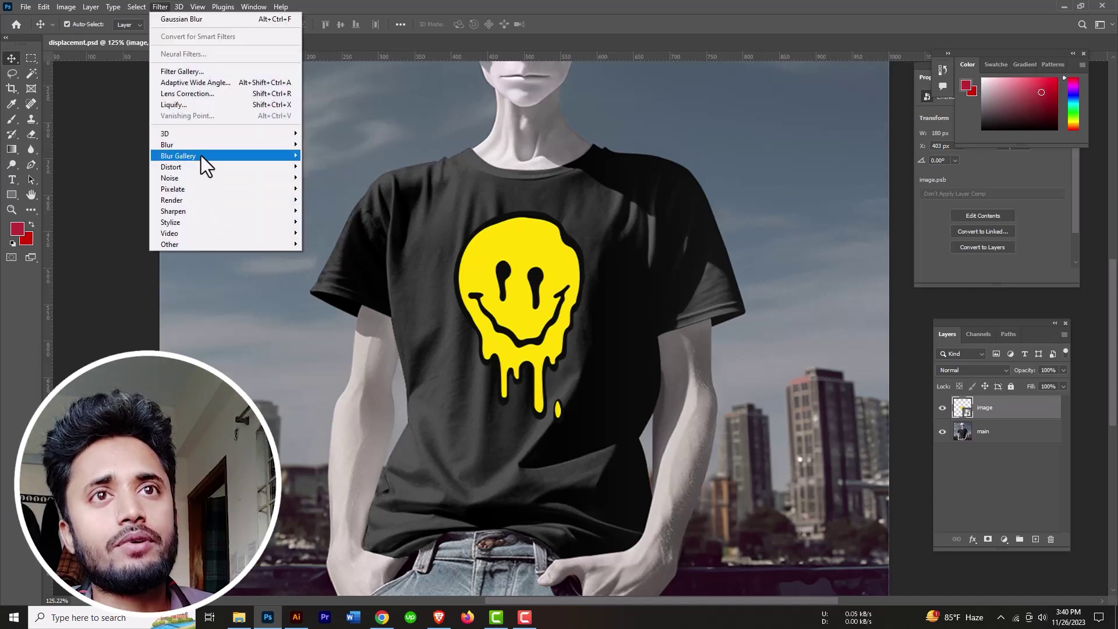
- Apply a Displace filter to the image layer with horizontal and vertical scale 7, using "displacemnt" as the displacement map
{"action": "mouse_move", "coordinate": [247, 167]}
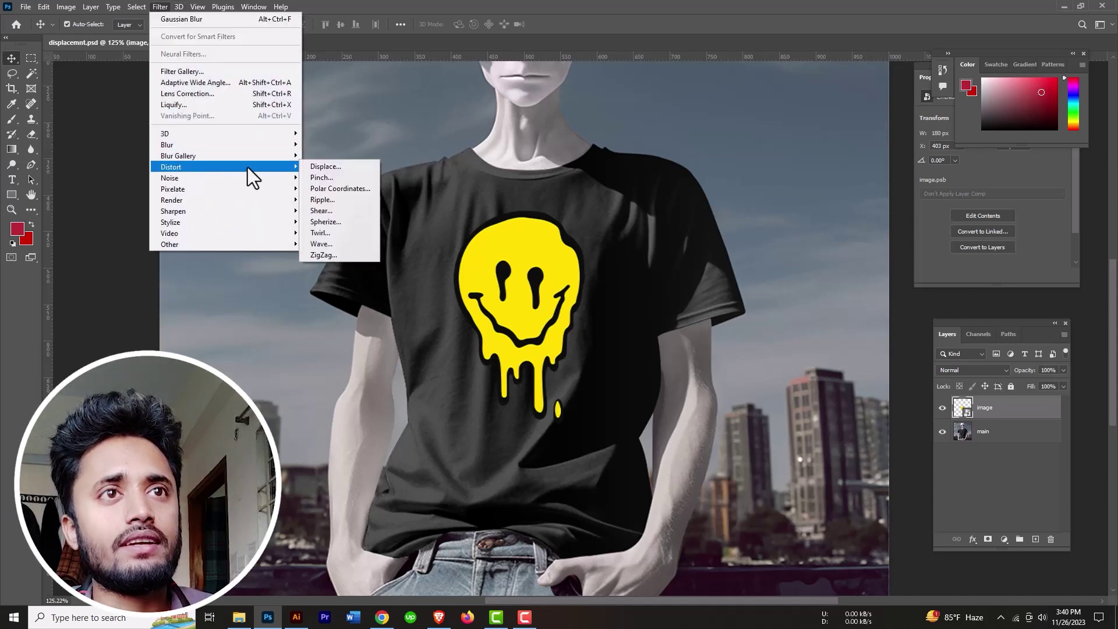
{"action": "left_click", "coordinate": [325, 168]}
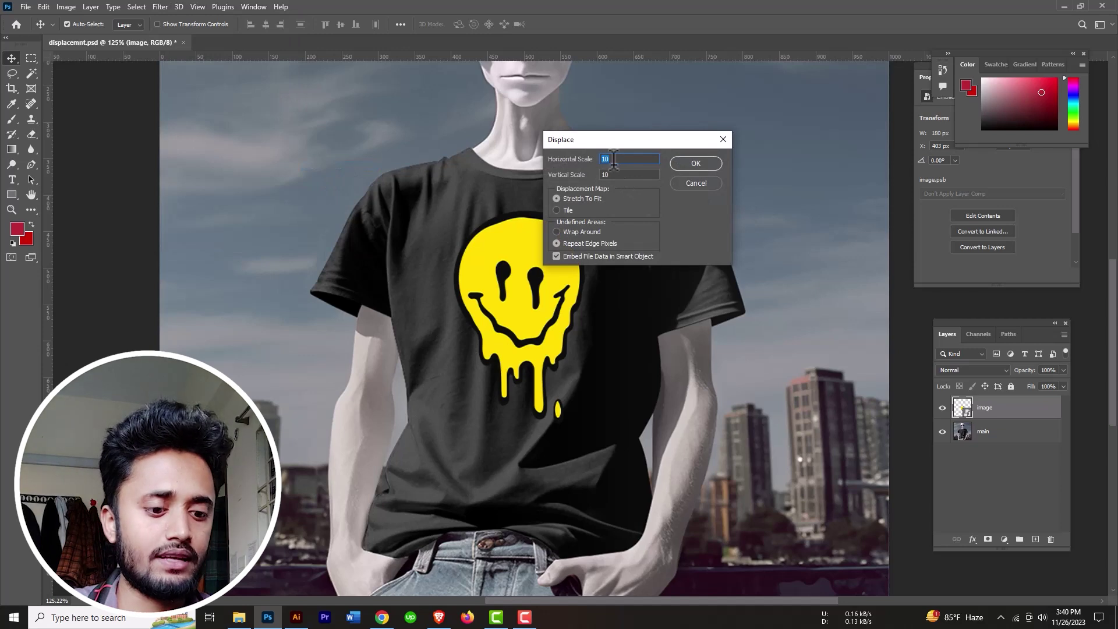
{"action": "type", "text": "7"}
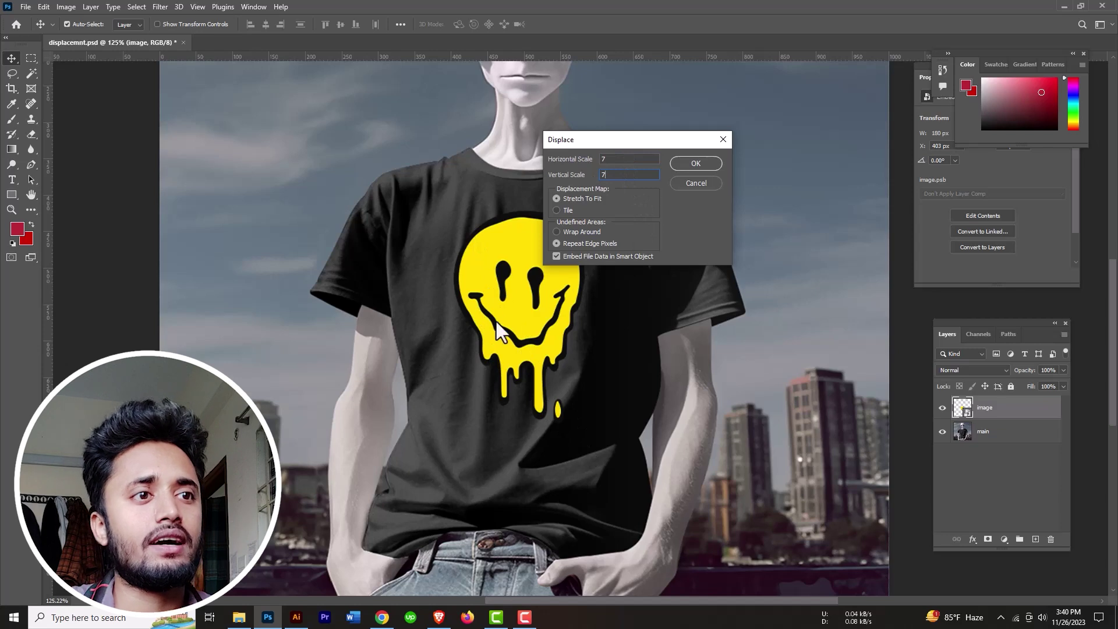
{"action": "left_click", "coordinate": [696, 164]}
{"action": "left_click", "coordinate": [134, 100]}
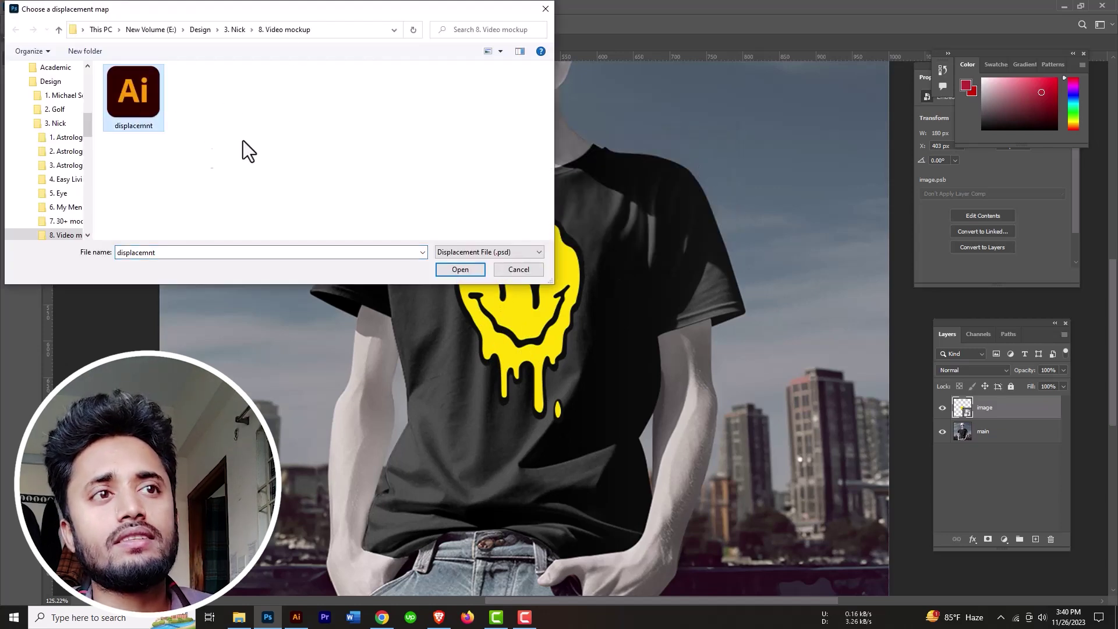
{"action": "left_click", "coordinate": [460, 270]}
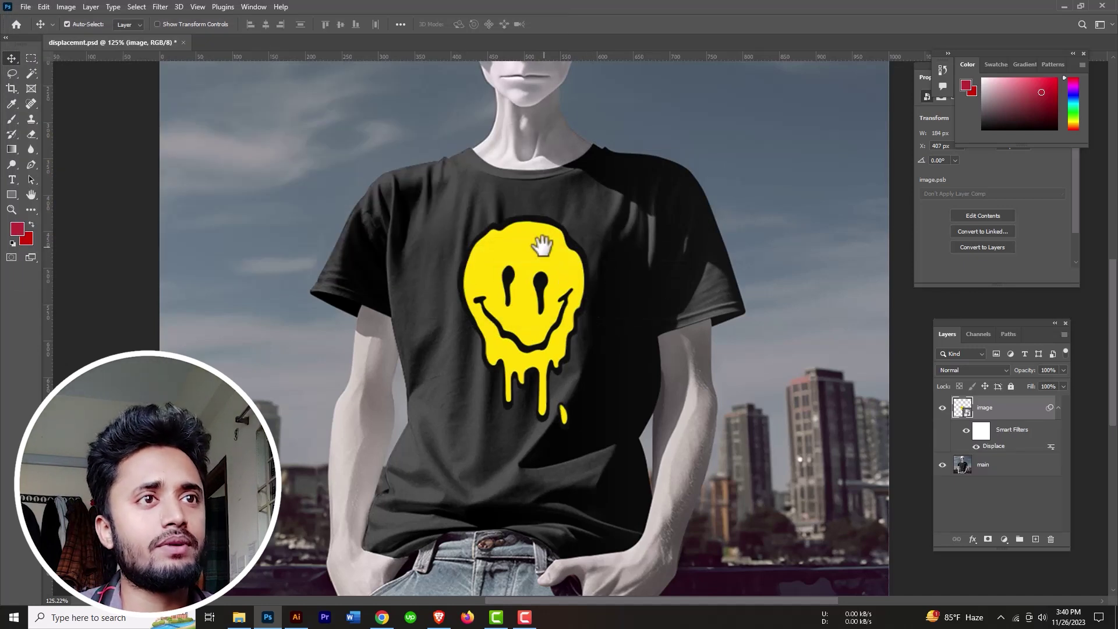
- Examine the displaced smiley's edges against the shirt folds up close, circling the distorted spots with temporary lasso selections
{"action": "scroll", "coordinate": [537, 242], "scroll_direction": "up", "scroll_amount": 6}
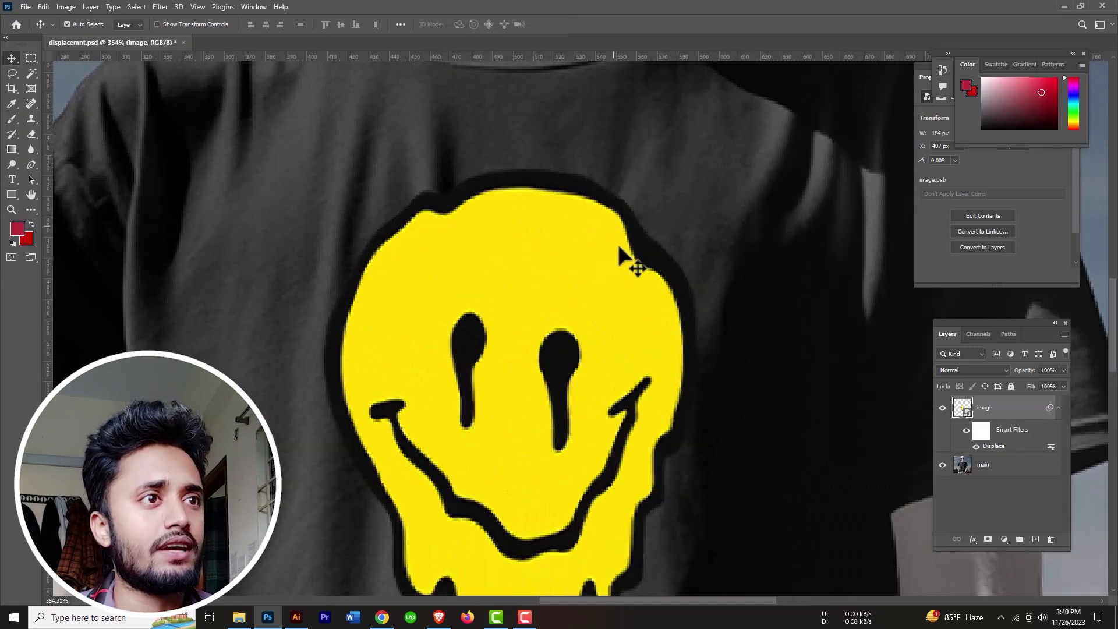
{"action": "left_click_drag", "start_coordinate": [669, 269], "coordinate": [619, 170]}
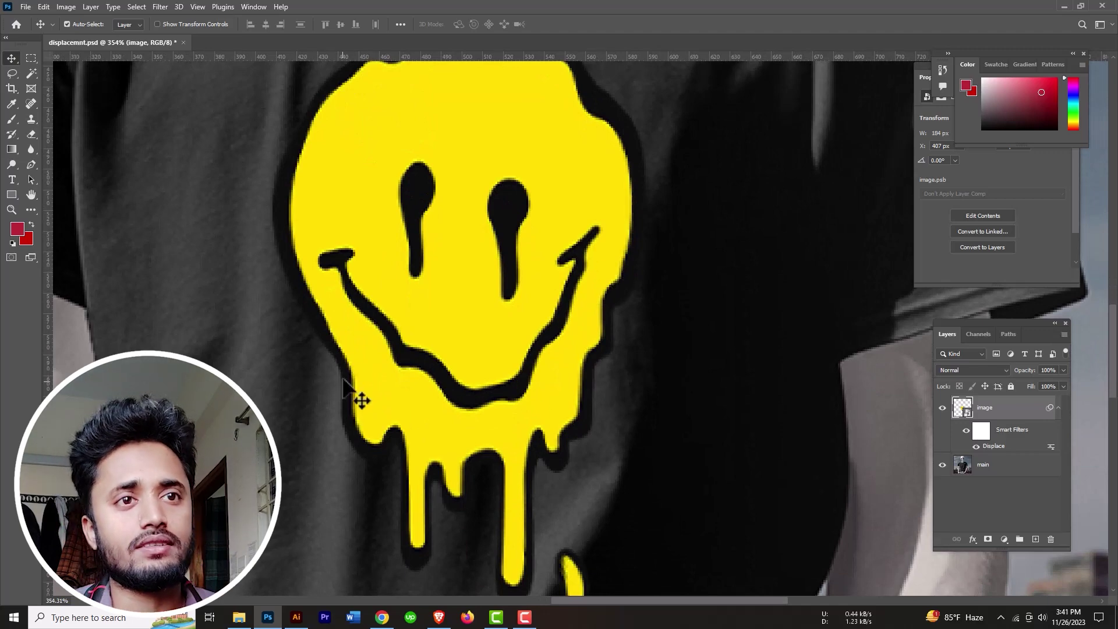
{"action": "scroll", "coordinate": [340, 357], "scroll_direction": "up", "scroll_amount": 4}
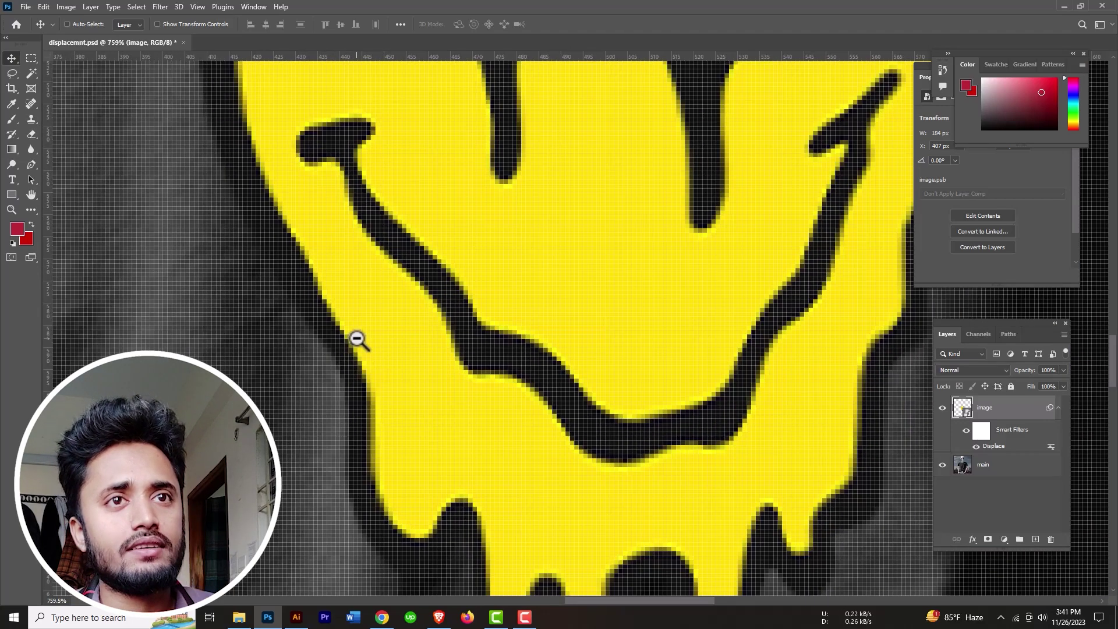
{"action": "scroll", "coordinate": [357, 338], "scroll_direction": "down", "scroll_amount": 3}
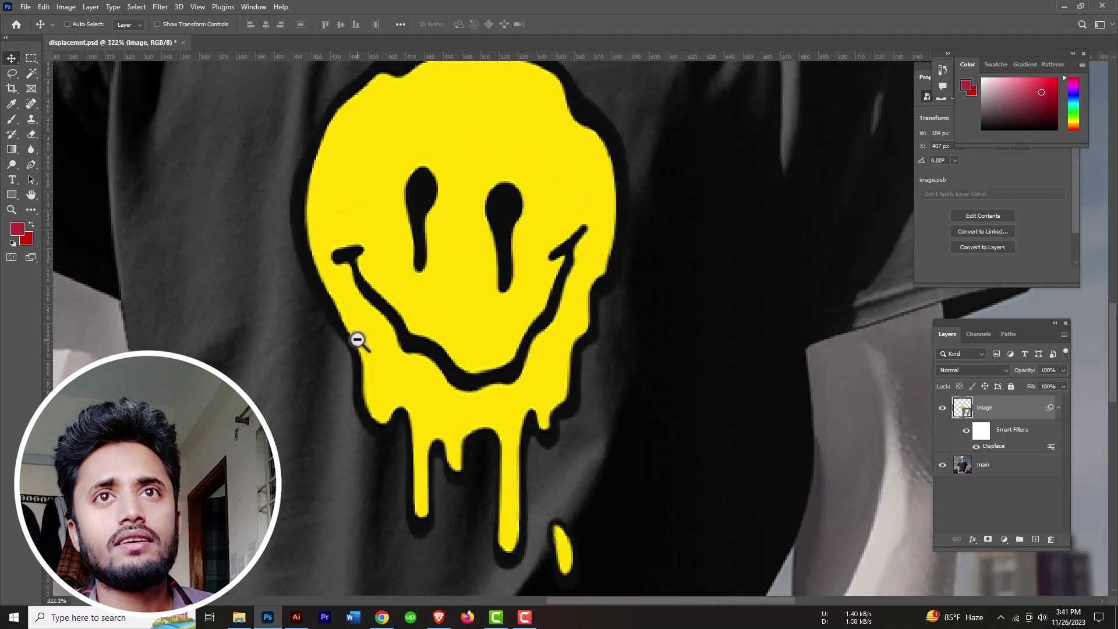
{"action": "left_click", "coordinate": [12, 72]}
{"action": "left_click_drag", "start_coordinate": [342, 317], "coordinate": [303, 345]}
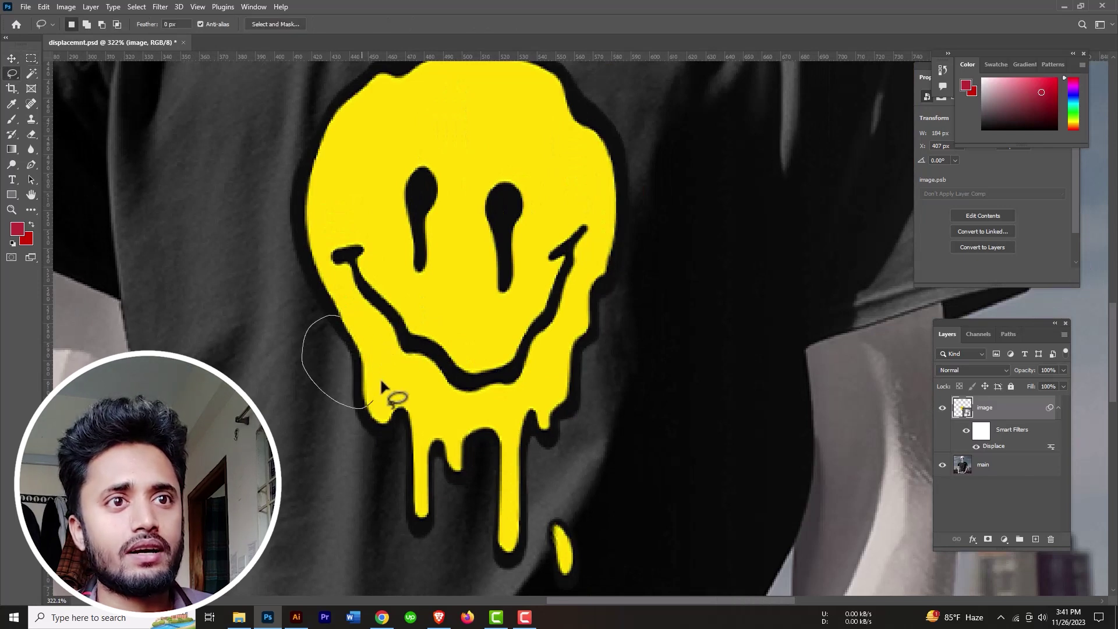
{"action": "left_click_drag", "start_coordinate": [381, 383], "coordinate": [342, 319]}
{"action": "scroll", "coordinate": [440, 309], "scroll_direction": "up", "scroll_amount": 2}
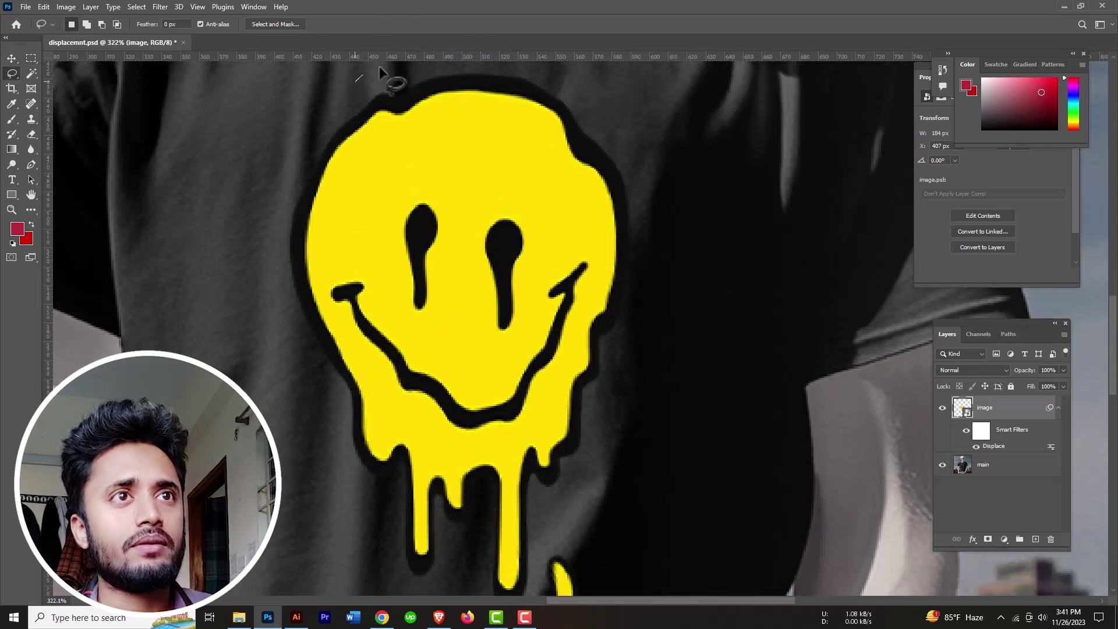
{"action": "left_click_drag", "start_coordinate": [363, 123], "coordinate": [373, 131]}
{"action": "scroll", "coordinate": [504, 161], "scroll_direction": "up", "scroll_amount": 2}
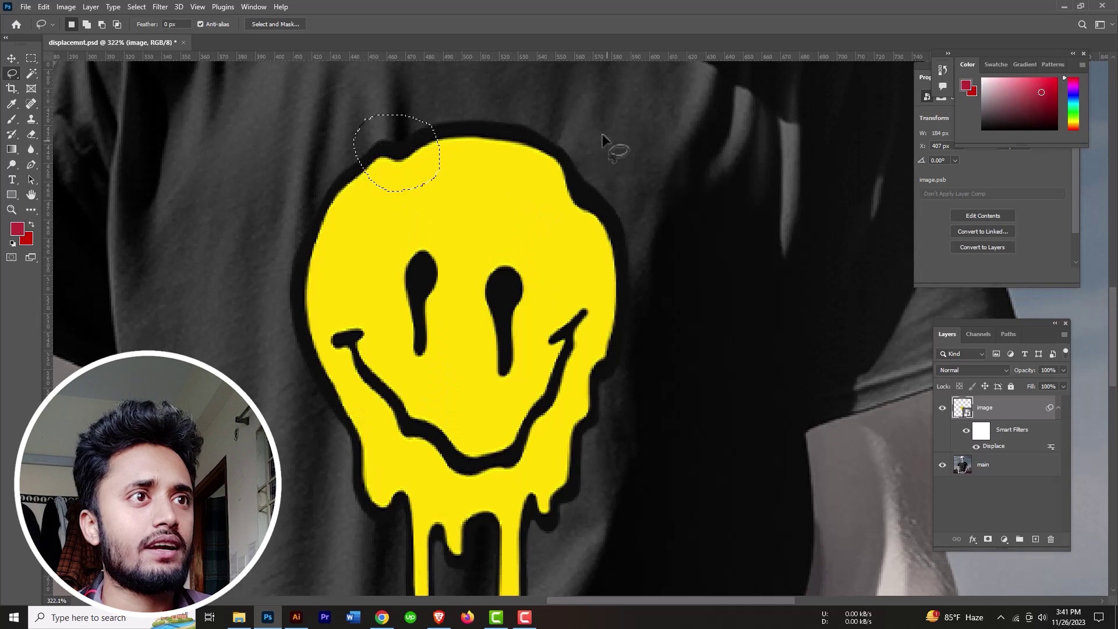
{"action": "mouse_move", "coordinate": [602, 134]}
{"action": "left_mouse_down"}
{"action": "mouse_move", "coordinate": [581, 249]}
{"action": "mouse_move", "coordinate": [623, 192]}
{"action": "left_mouse_up"}
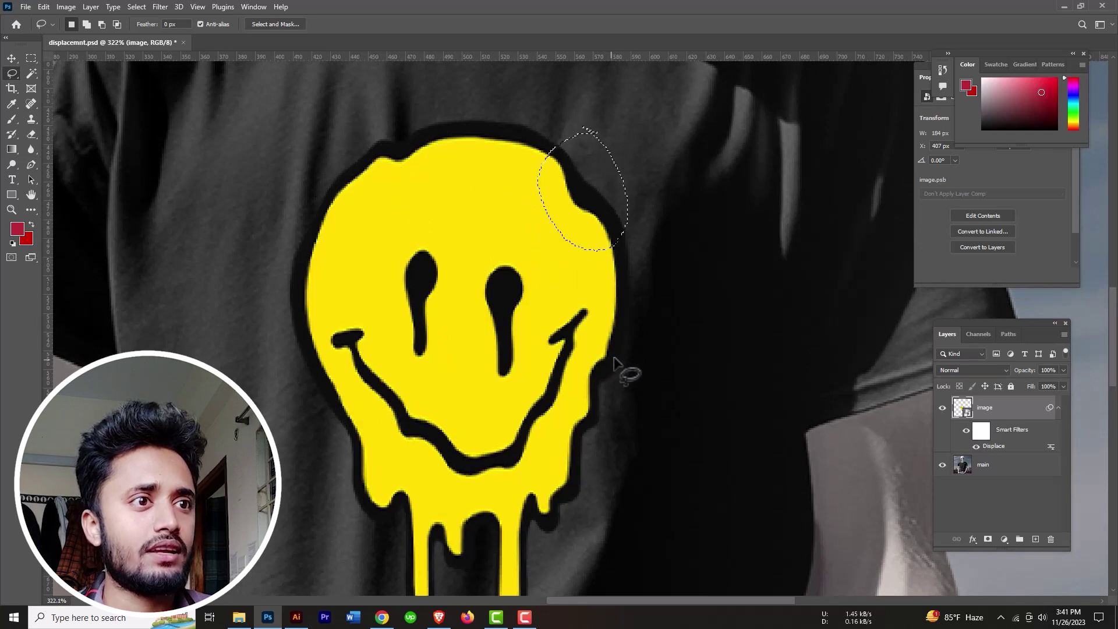
{"action": "mouse_move", "coordinate": [624, 369]}
{"action": "left_mouse_down"}
{"action": "mouse_move", "coordinate": [615, 339]}
{"action": "mouse_move", "coordinate": [567, 413]}
{"action": "mouse_move", "coordinate": [634, 400]}
{"action": "mouse_move", "coordinate": [621, 338]}
{"action": "left_mouse_up"}
{"action": "mouse_move", "coordinate": [586, 463]}
{"action": "left_mouse_down"}
{"action": "mouse_move", "coordinate": [546, 513]}
{"action": "mouse_move", "coordinate": [618, 473]}
{"action": "mouse_move", "coordinate": [568, 452]}
{"action": "left_mouse_up"}
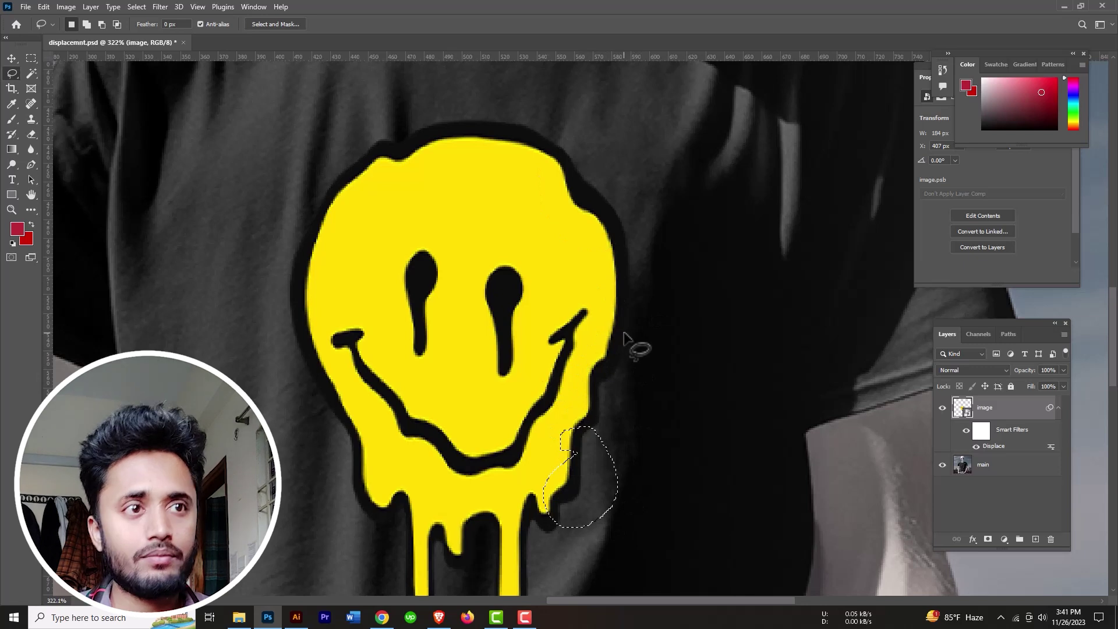
{"action": "key", "text": "ctrl+d"}
{"action": "scroll", "coordinate": [529, 257], "scroll_direction": "down", "scroll_amount": 3}
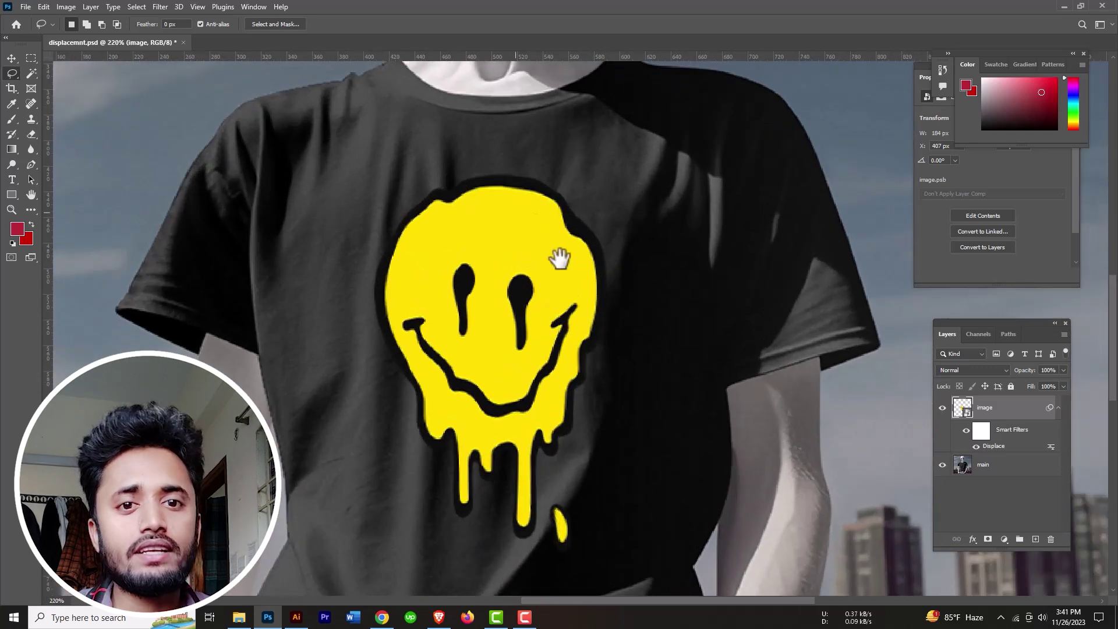
{"action": "scroll", "coordinate": [561, 257], "scroll_direction": "up", "scroll_amount": 1}
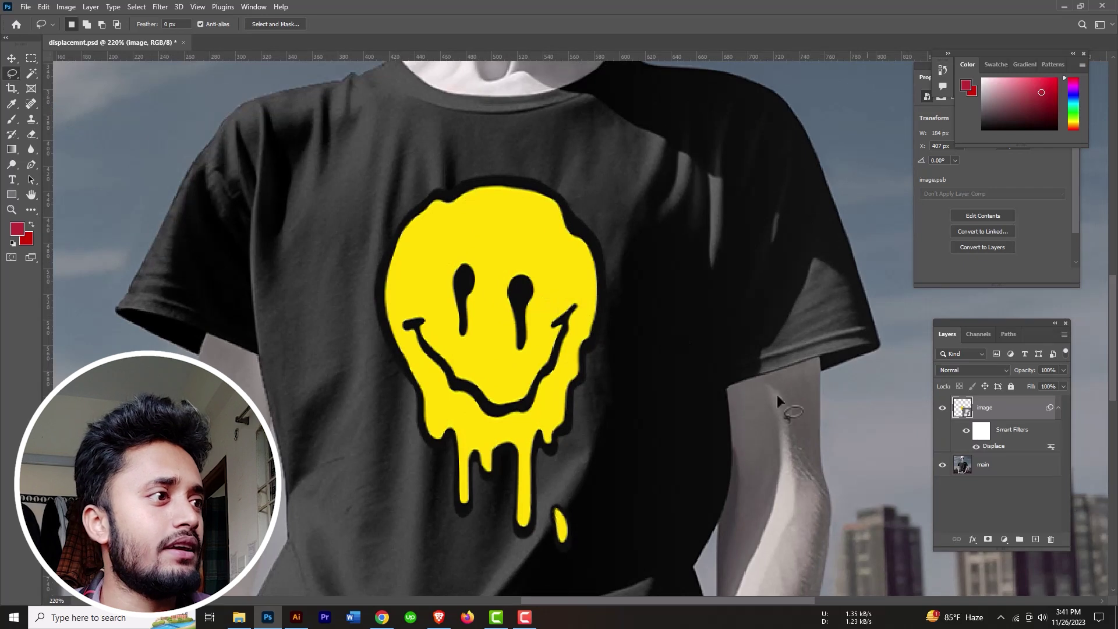
- Blend the image layer into the shirt by splitting the Underlying Layer's black Blend If slider to 0 / 66
{"action": "right_click", "coordinate": [1002, 414]}
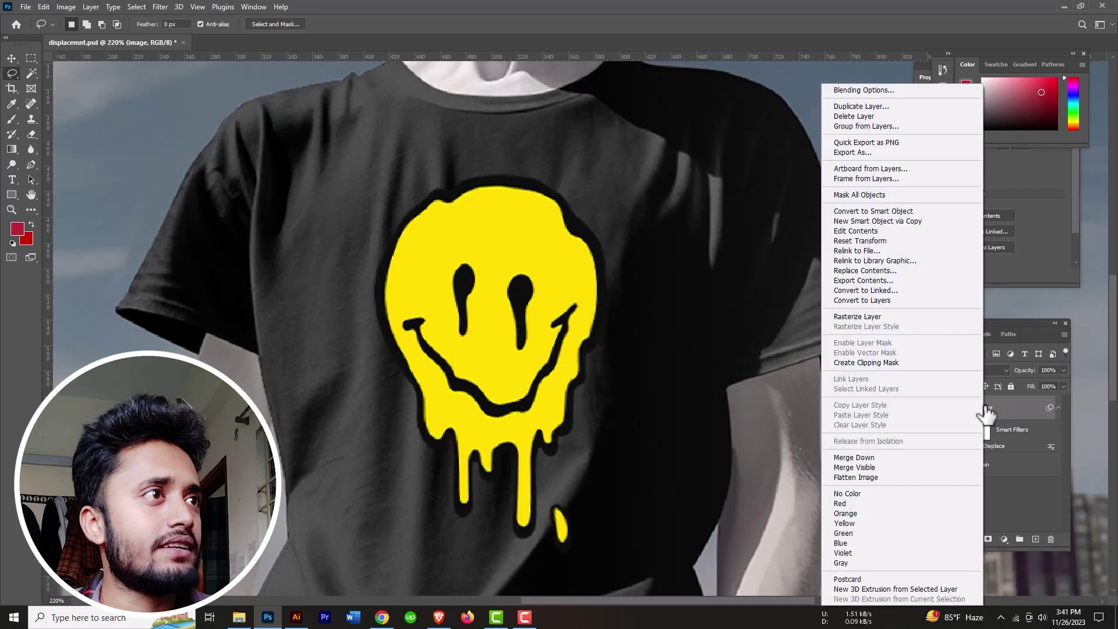
{"action": "left_click", "coordinate": [871, 91]}
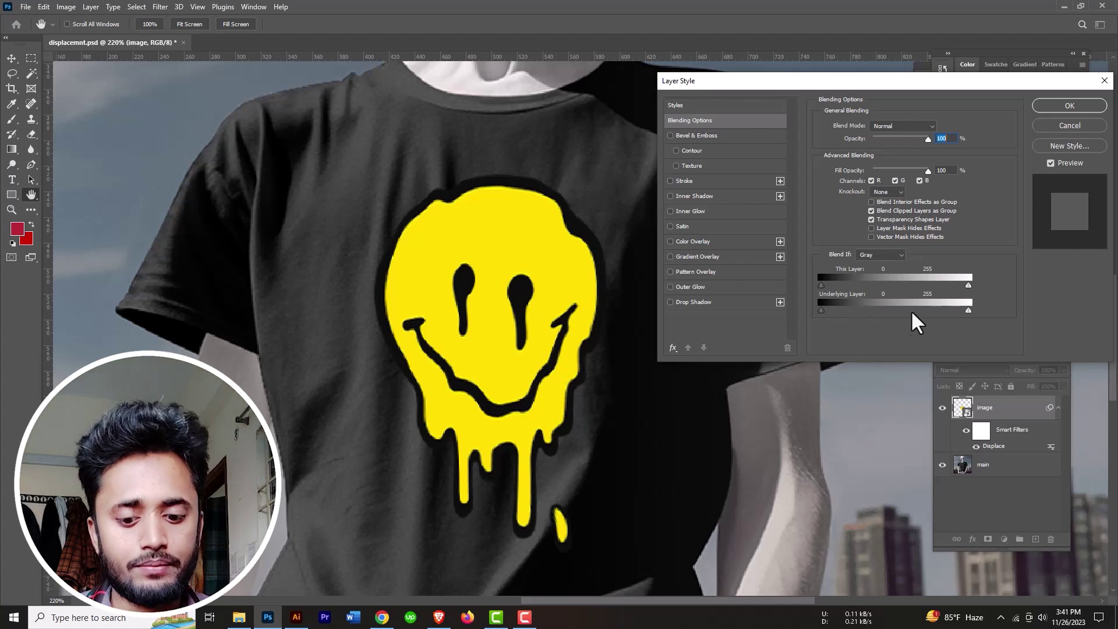
{"action": "left_click_drag", "start_coordinate": [825, 311], "coordinate": [820, 309]}
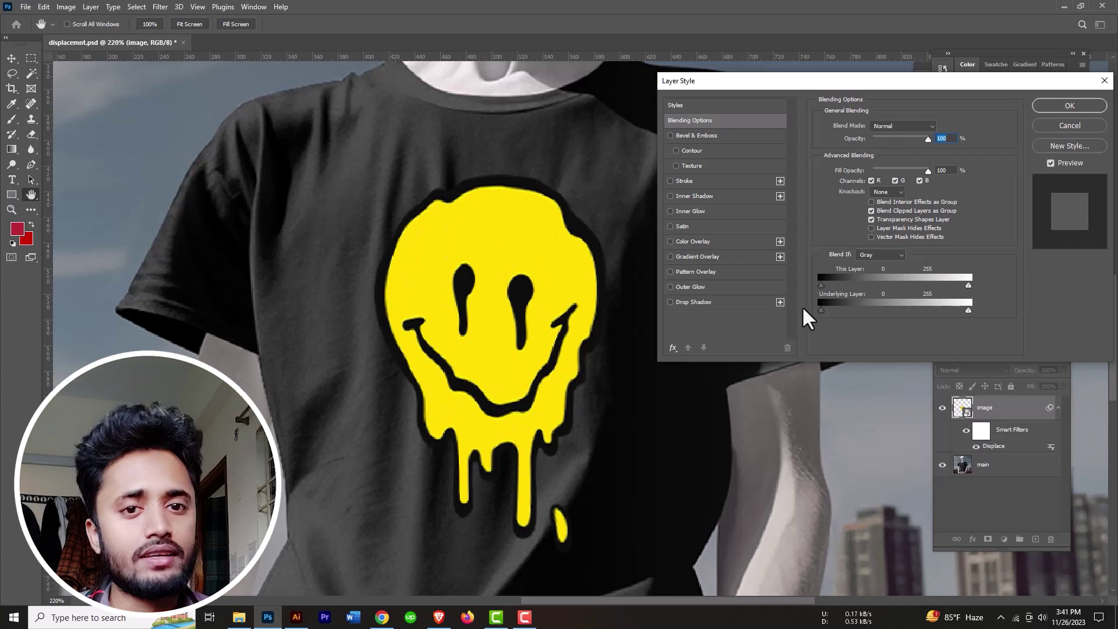
{"action": "key", "text": "alt"}
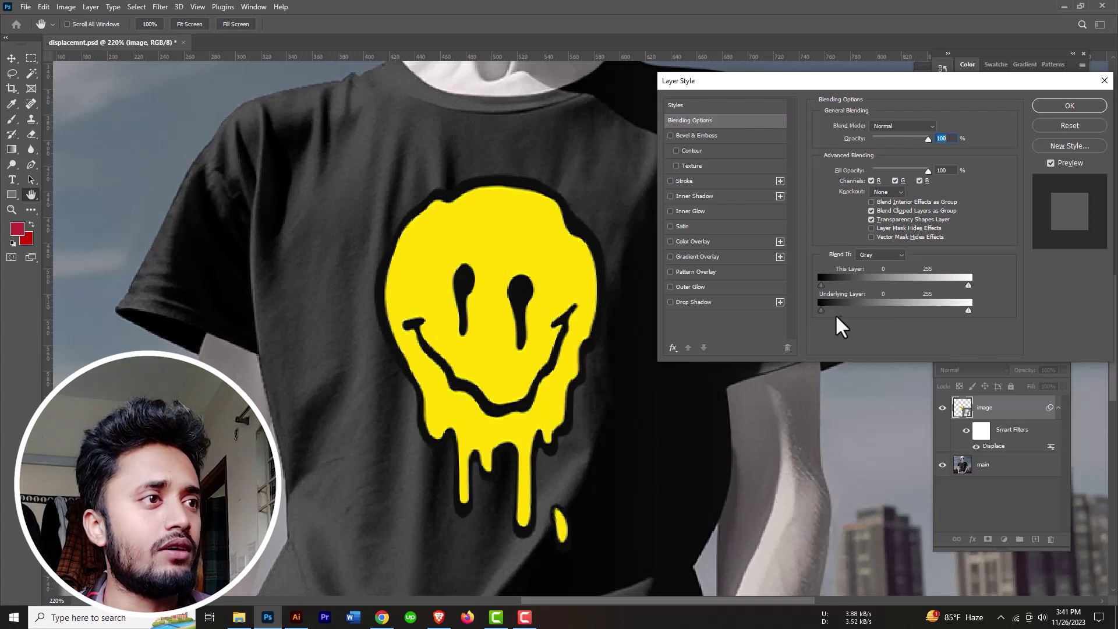
{"action": "left_click_drag", "start_coordinate": [824, 313], "coordinate": [862, 310]}
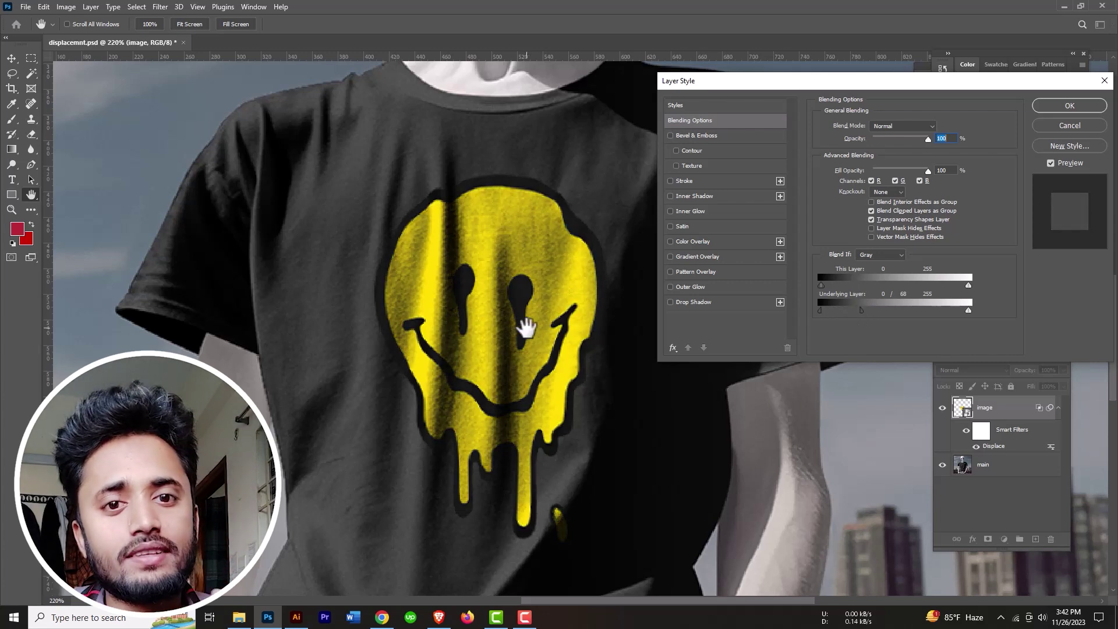
{"action": "left_click", "coordinate": [894, 127]}
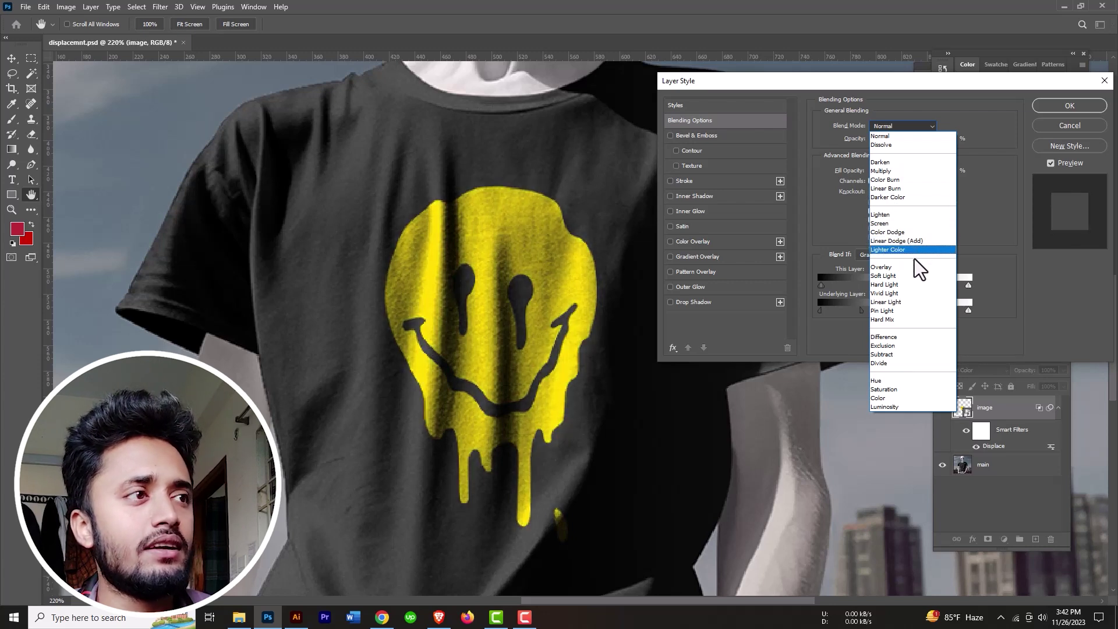
{"action": "left_click", "coordinate": [864, 319]}
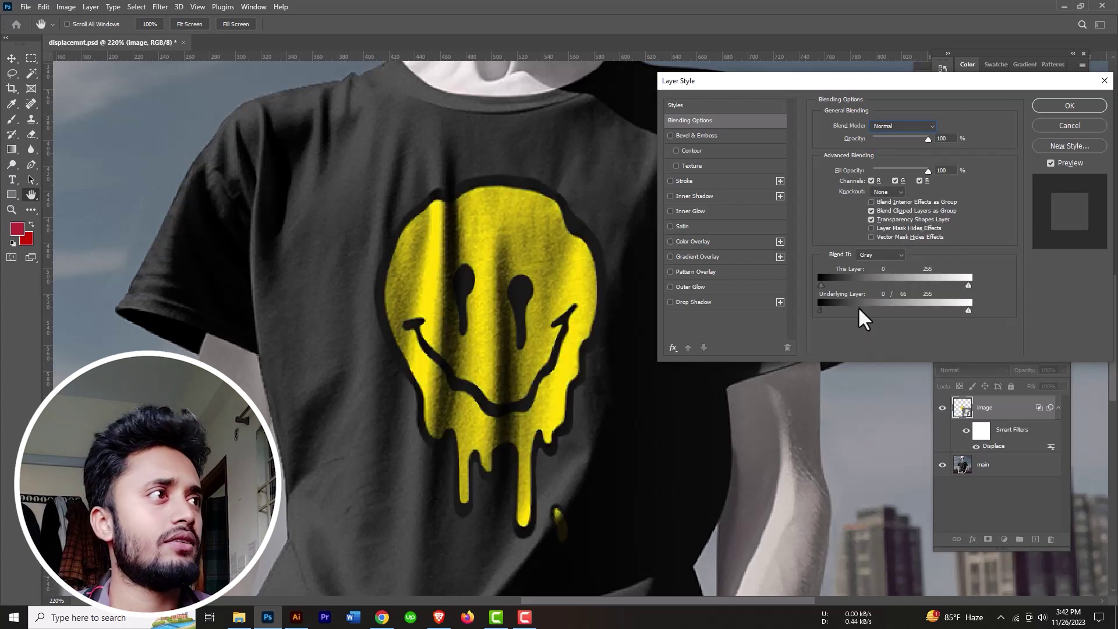
{"action": "left_click", "coordinate": [1070, 106]}
{"action": "scroll", "coordinate": [538, 289], "scroll_direction": "down", "scroll_amount": 3}
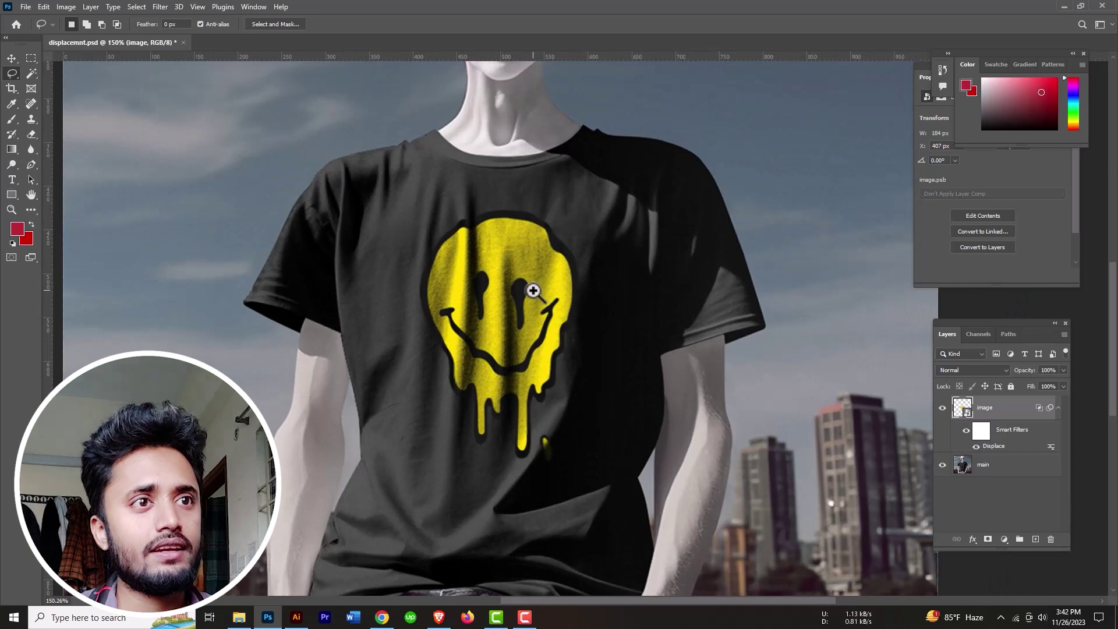
- Scale the smiley design down to 98.58% and reposition it on the center of the chest
{"action": "key", "text": "ctrl+t"}
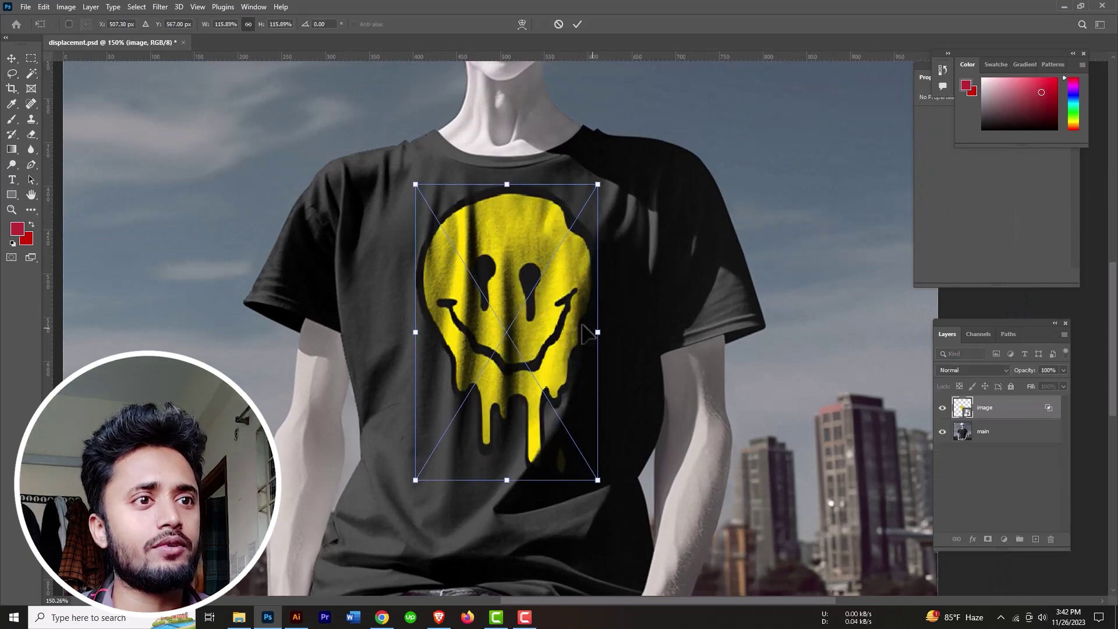
{"action": "left_click_drag", "start_coordinate": [551, 309], "coordinate": [544, 322]}
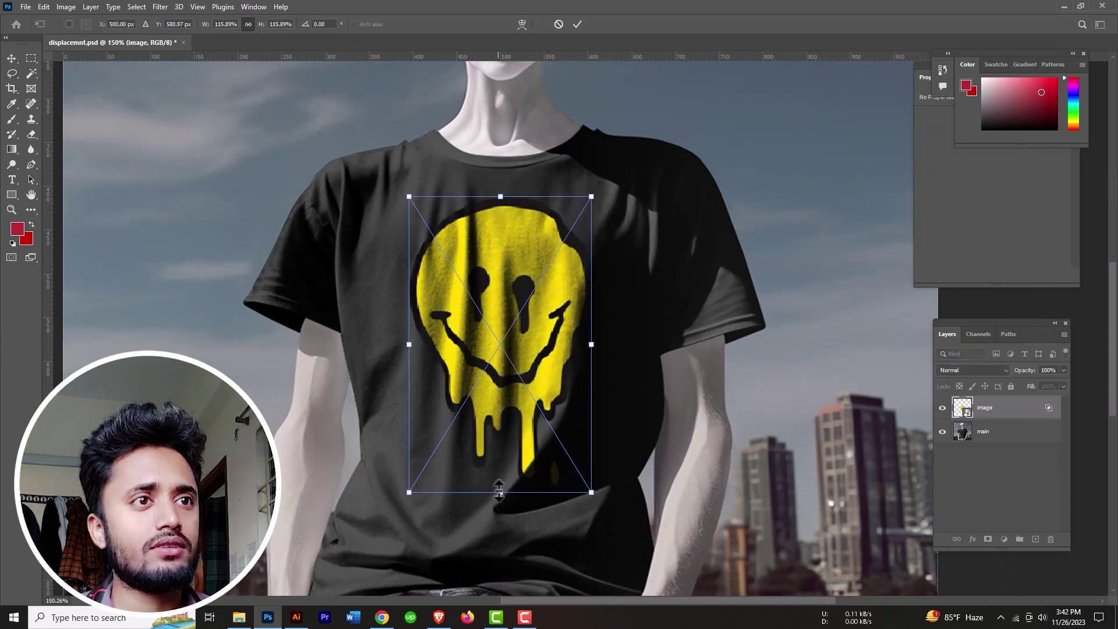
{"action": "left_click_drag", "start_coordinate": [499, 491], "coordinate": [500, 447]}
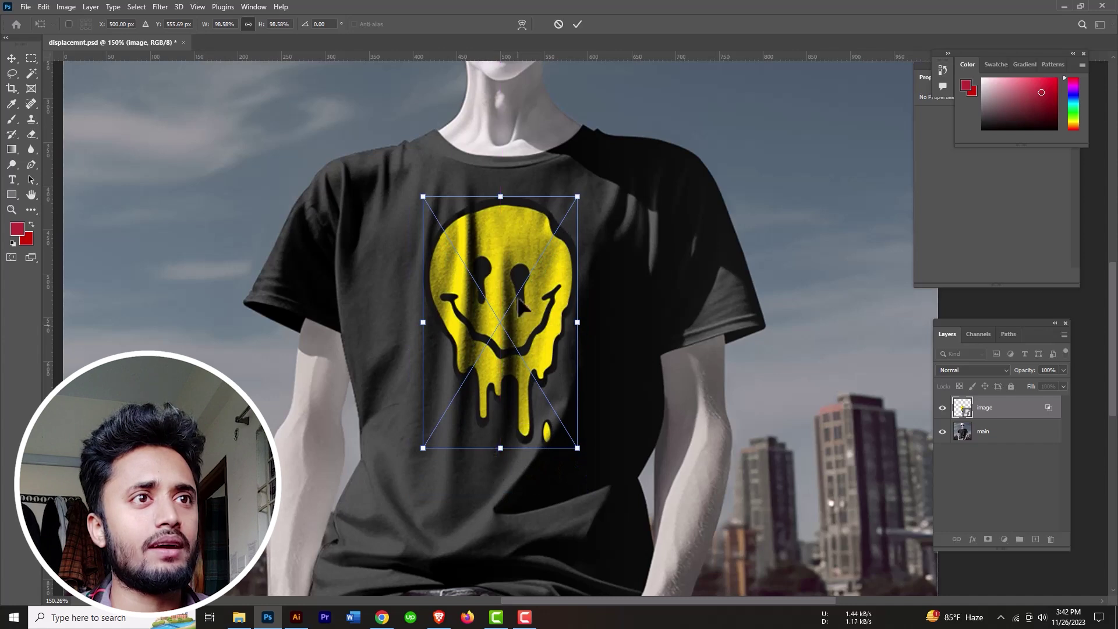
{"action": "left_click_drag", "start_coordinate": [520, 303], "coordinate": [519, 276]}
{"action": "left_click", "coordinate": [577, 24]}
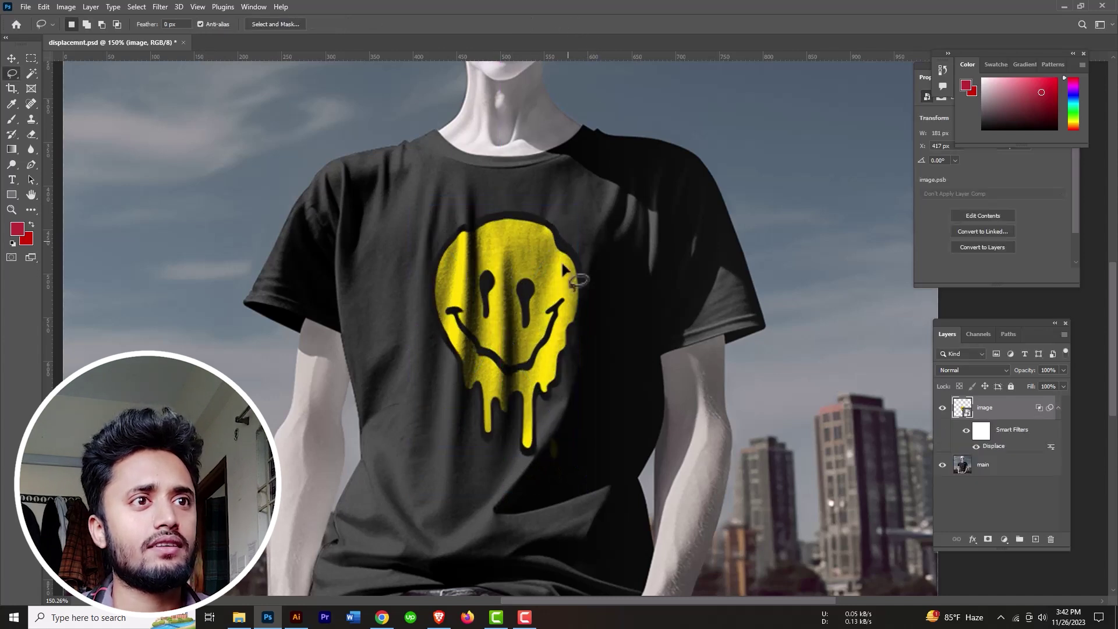
- Move the smiley design slightly left on the shirt, to an X position of about 410 px
{"action": "left_click", "coordinate": [11, 59]}
{"action": "key", "text": "ctrl"}
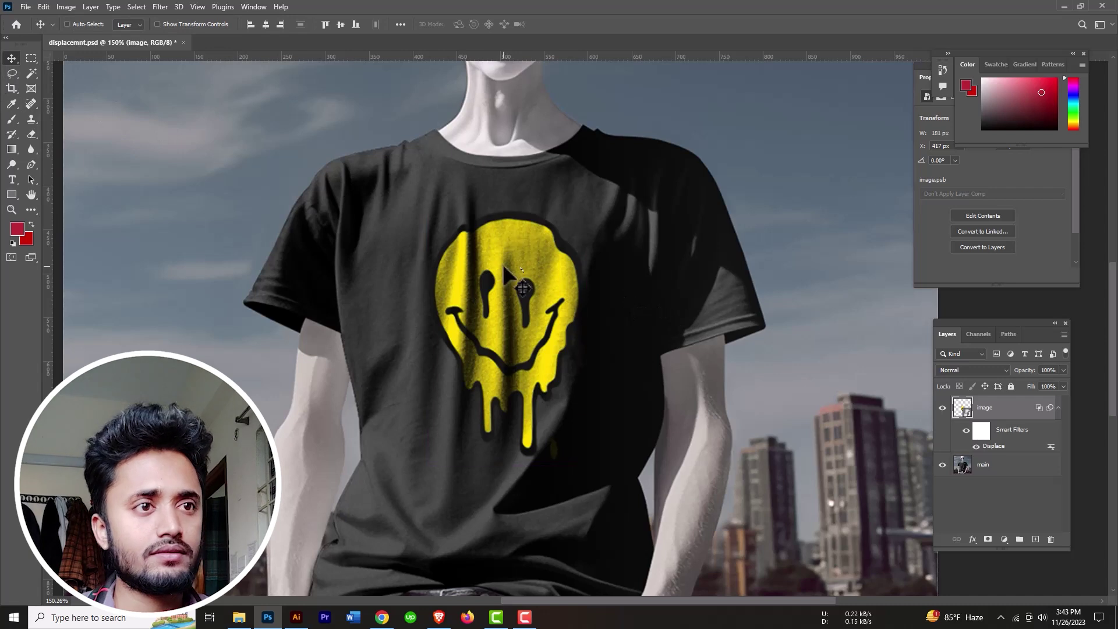
{"action": "left_click_drag", "start_coordinate": [524, 275], "coordinate": [500, 250]}
{"action": "scroll", "coordinate": [531, 275], "scroll_direction": "down", "scroll_amount": 3}
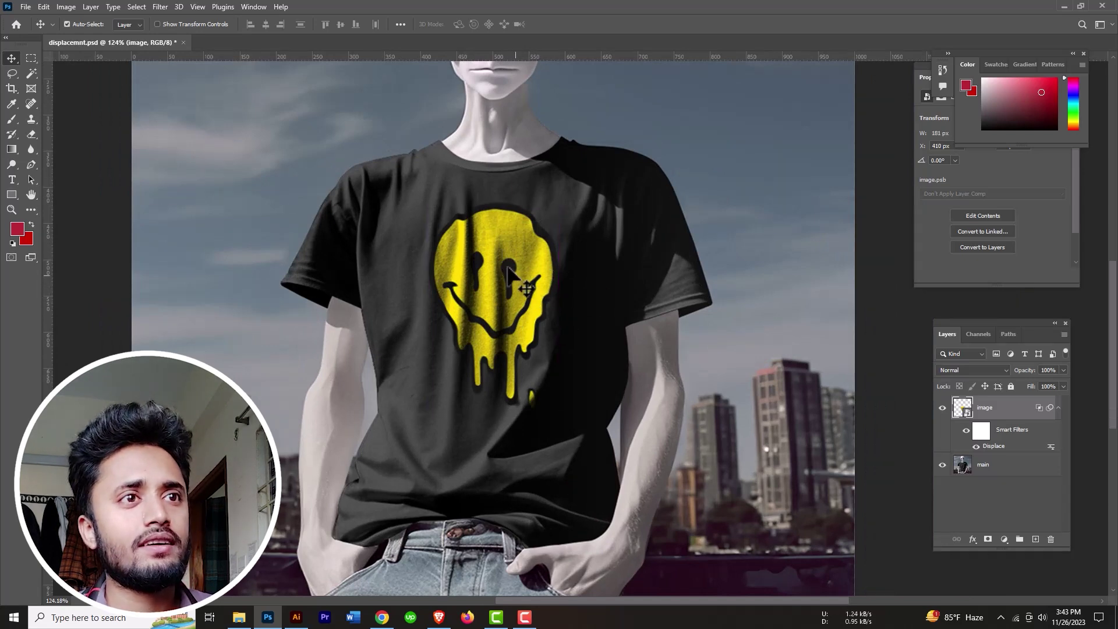
{"action": "scroll", "coordinate": [489, 251], "scroll_direction": "up", "scroll_amount": 3}
{"action": "scroll", "coordinate": [490, 250], "scroll_direction": "up", "scroll_amount": 2}
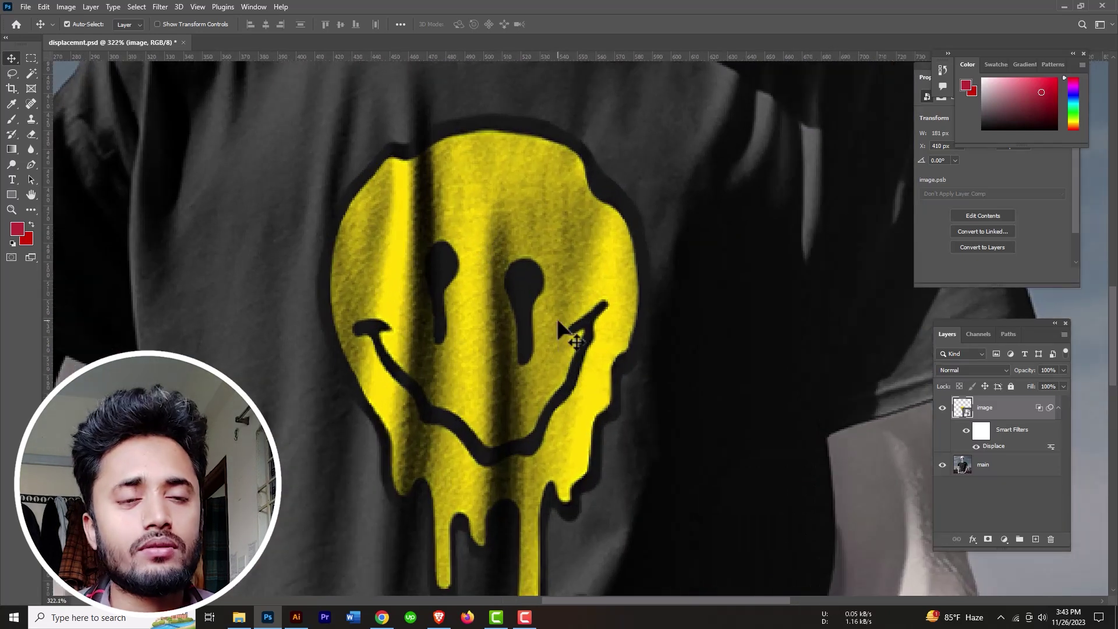
{"action": "scroll", "coordinate": [569, 301], "scroll_direction": "down", "scroll_amount": 3}
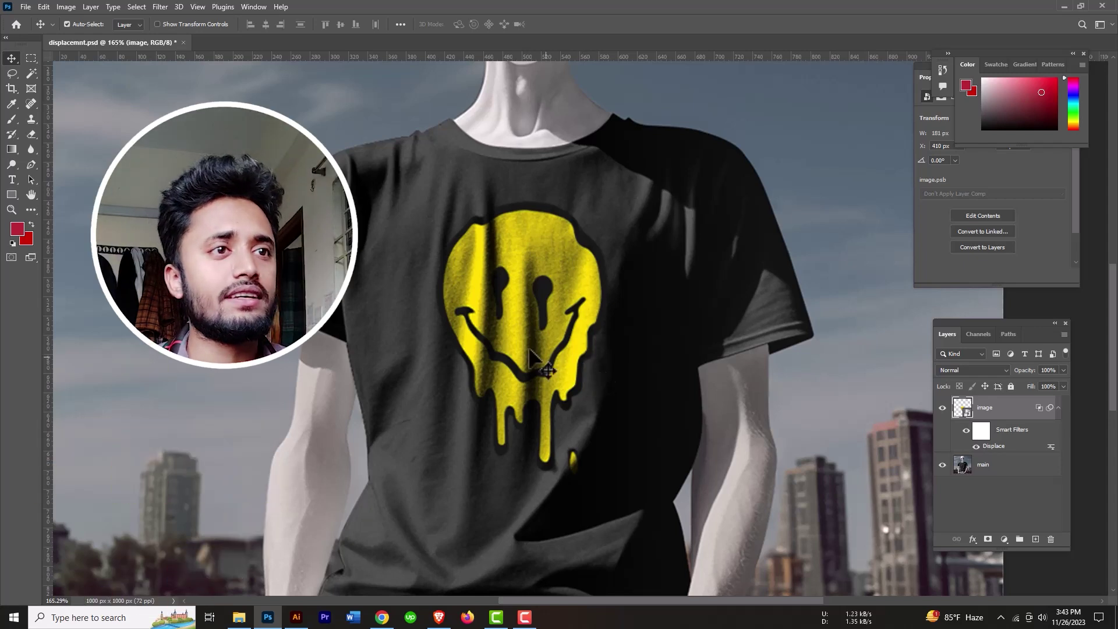
{"action": "scroll", "coordinate": [565, 355], "scroll_direction": "down", "scroll_amount": 1}
{"action": "scroll", "coordinate": [565, 355], "scroll_direction": "up", "scroll_amount": 1}
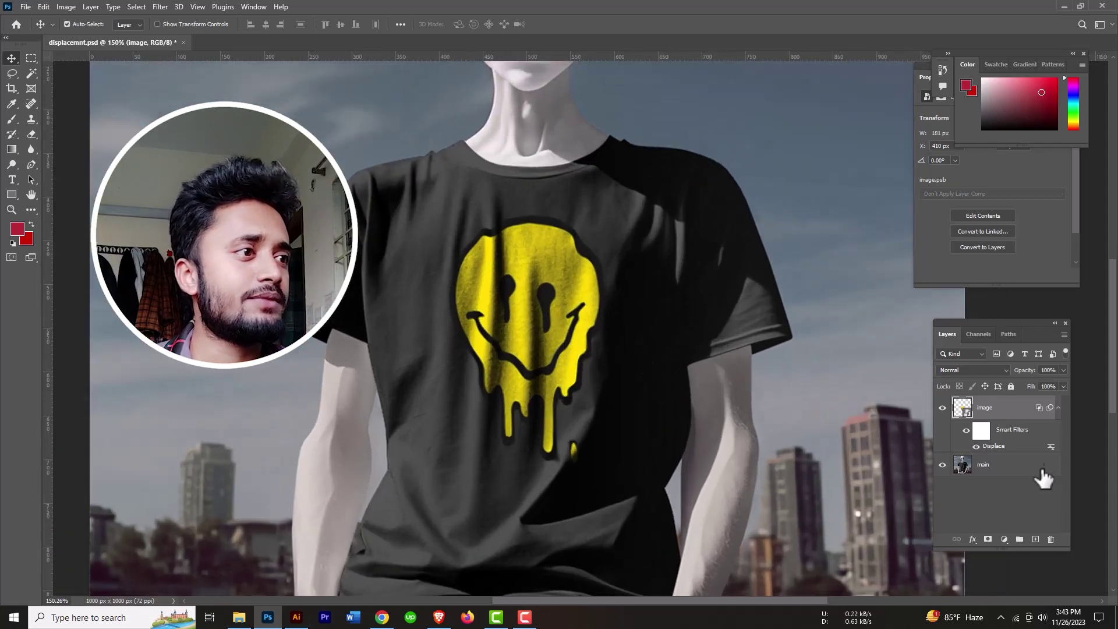
- Inside the image Smart Object's contents, hide the smiley layer and place the "image 2" eye artwork instead
{"action": "double_click", "coordinate": [963, 409]}
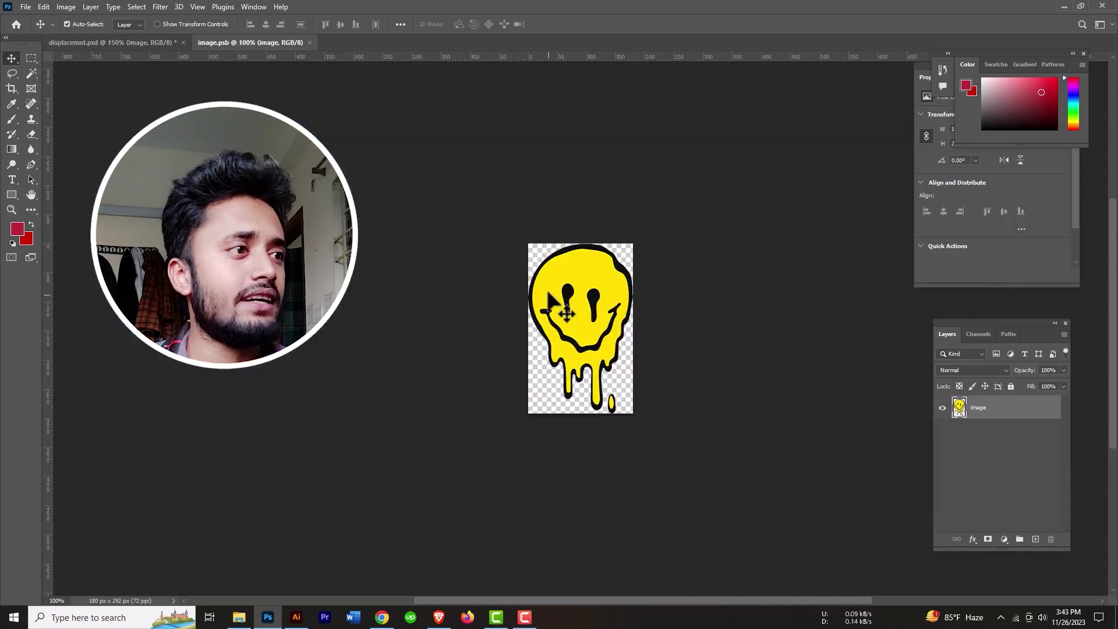
{"action": "left_click", "coordinate": [943, 407]}
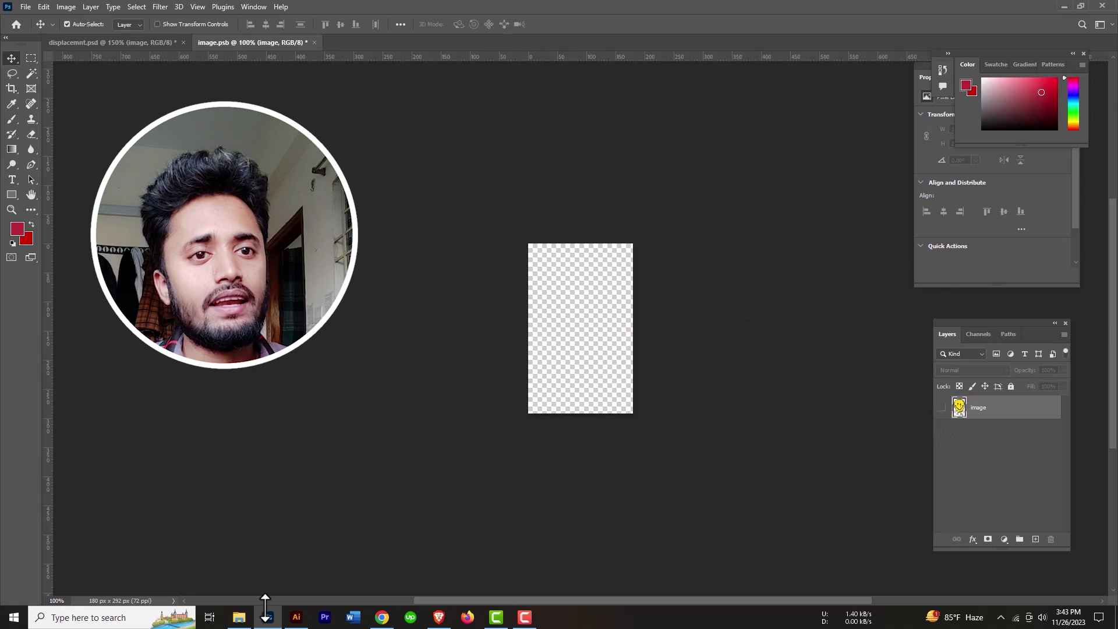
{"action": "left_click", "coordinate": [239, 617]}
{"action": "left_click_drag", "start_coordinate": [667, 231], "coordinate": [326, 370]}
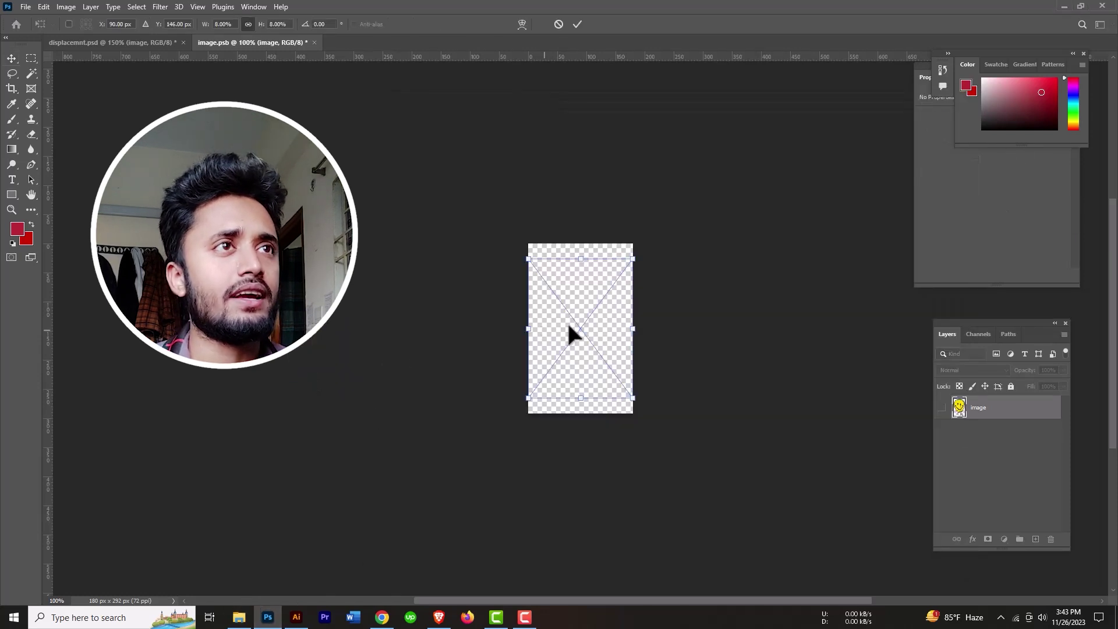
{"action": "left_click", "coordinate": [577, 24]}
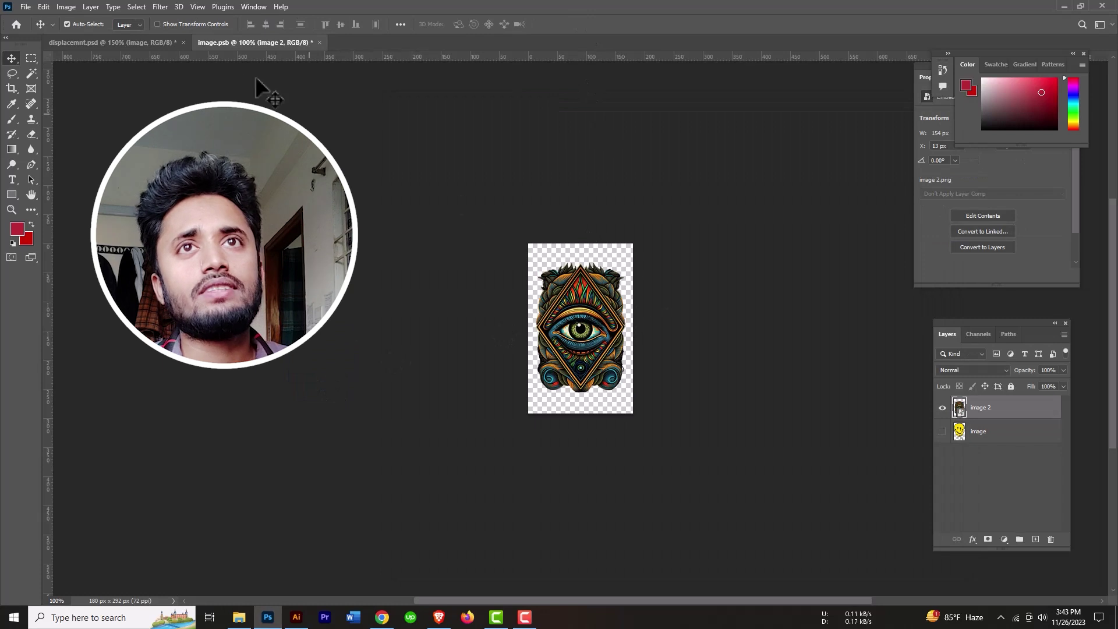
- Save the edited Smart Object contents and return to displacemnt.psd to check the eye design on the shirt
{"action": "left_click", "coordinate": [26, 6]}
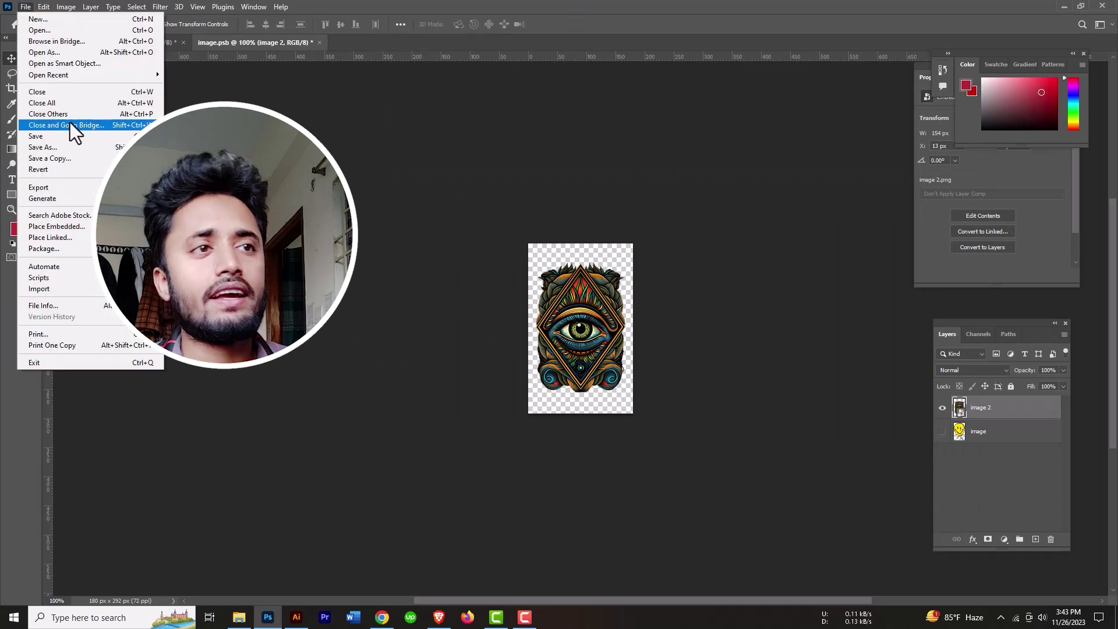
{"action": "left_click", "coordinate": [69, 138]}
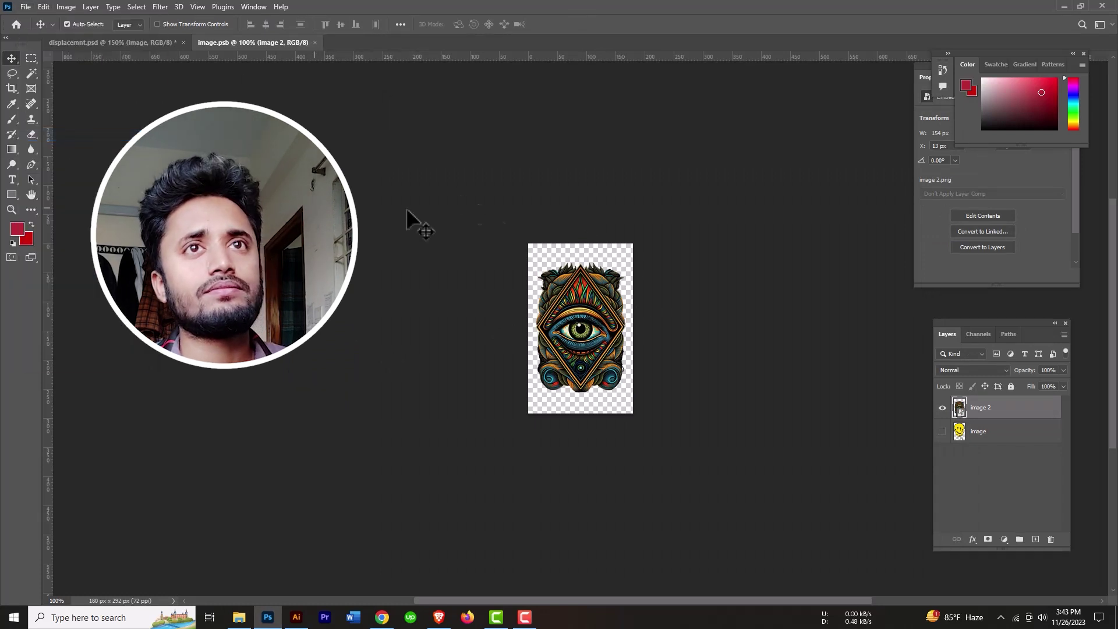
{"action": "left_click", "coordinate": [134, 43]}
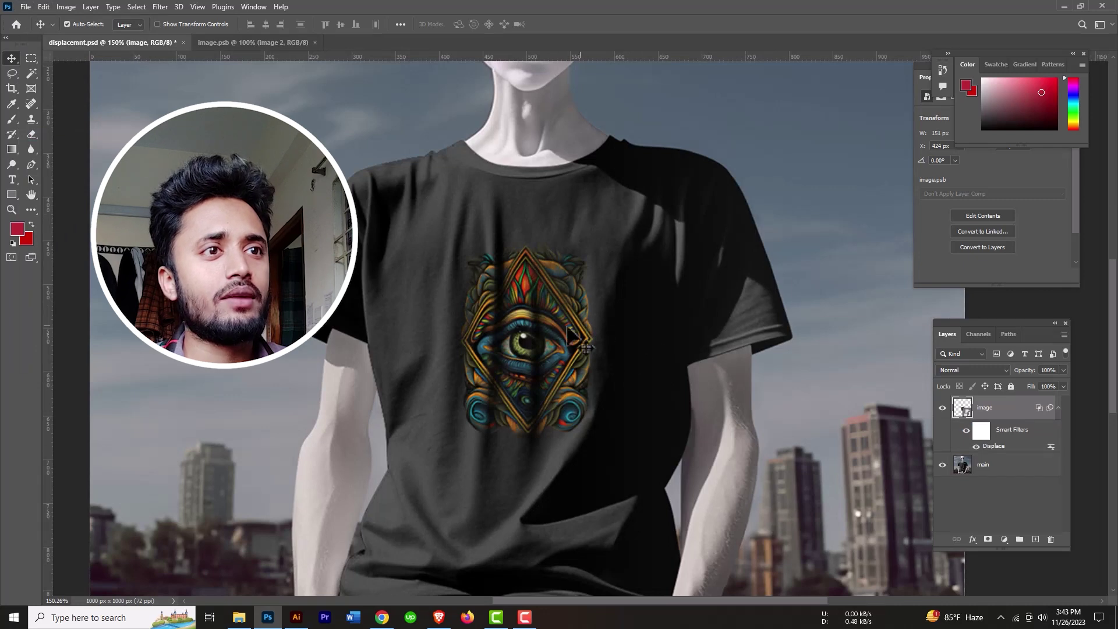
{"action": "scroll", "coordinate": [513, 335], "scroll_direction": "up", "scroll_amount": 5}
{"action": "scroll", "coordinate": [512, 322], "scroll_direction": "down", "scroll_amount": 4}
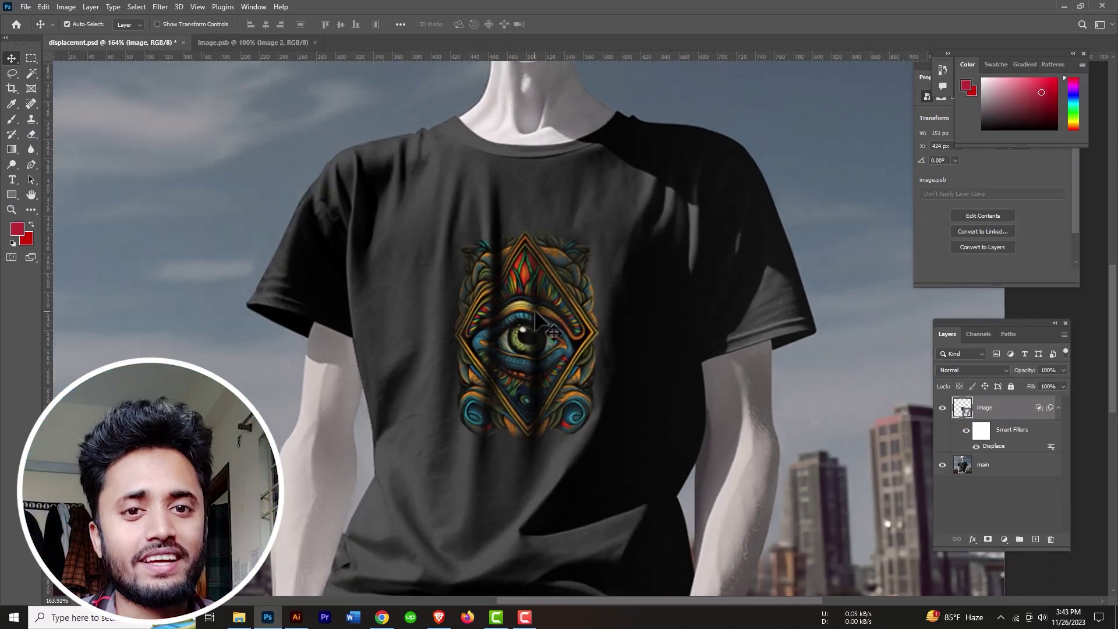
- Enlarge the eye design to 138.65% and position it centrally on the shirt's chest
{"action": "key", "text": "ctrl+t"}
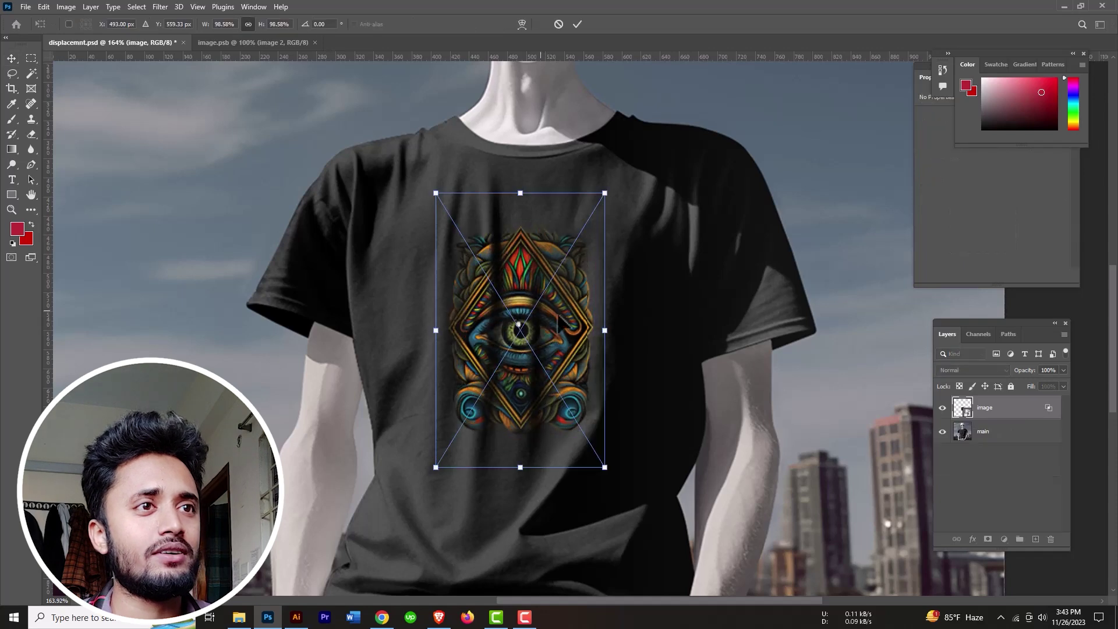
{"action": "left_click_drag", "start_coordinate": [606, 336], "coordinate": [562, 295]}
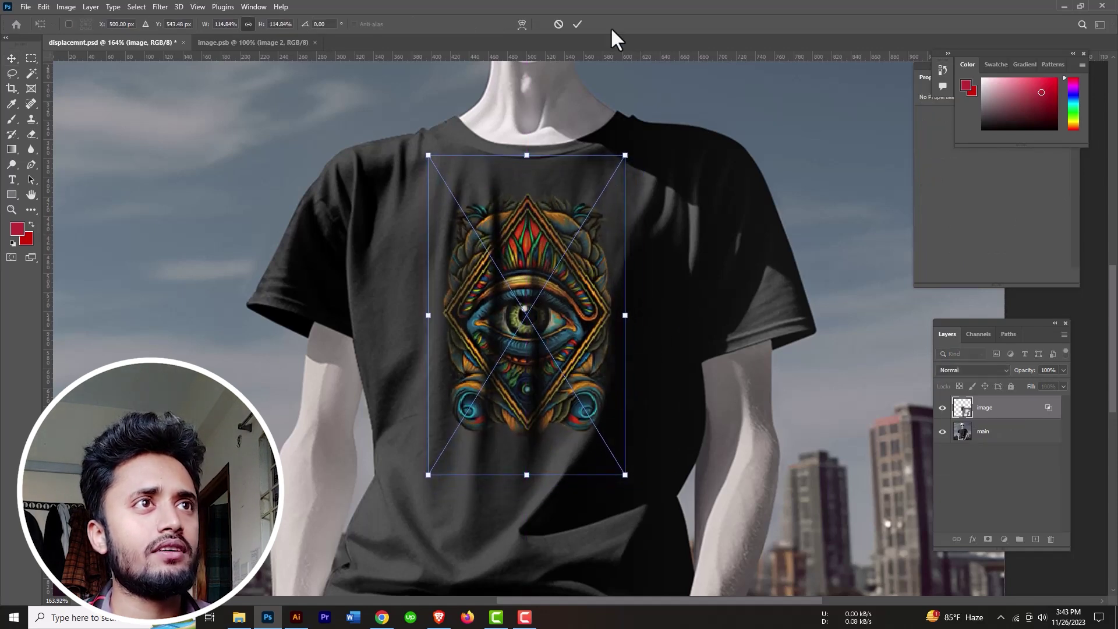
{"action": "left_click", "coordinate": [578, 24]}
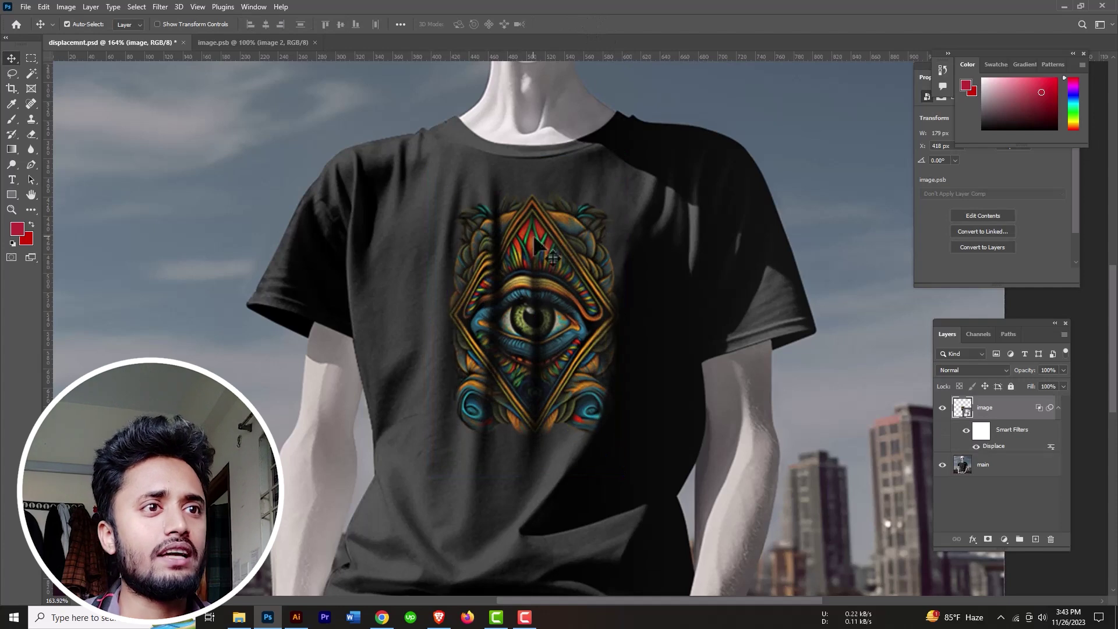
{"action": "scroll", "coordinate": [499, 322], "scroll_direction": "down", "scroll_amount": 3}
{"action": "scroll", "coordinate": [500, 323], "scroll_direction": "up", "scroll_amount": 1}
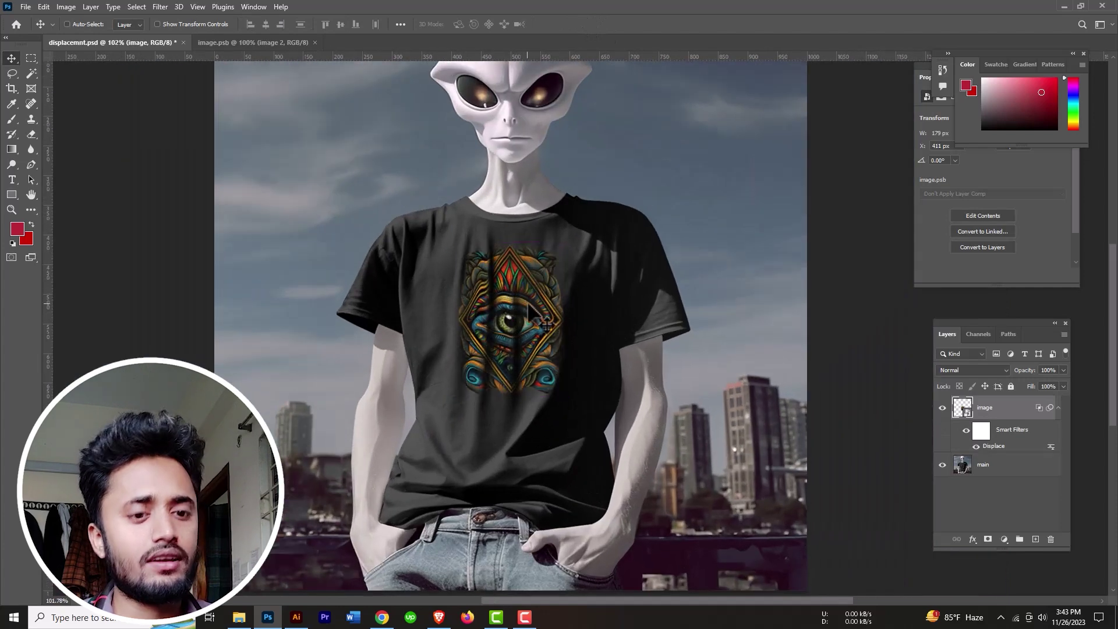
{"action": "scroll", "coordinate": [526, 302], "scroll_direction": "up", "scroll_amount": 1}
{"action": "key", "text": "ctrl+t"}
{"action": "left_click_drag", "start_coordinate": [545, 316], "coordinate": [601, 317]}
{"action": "left_click_drag", "start_coordinate": [520, 301], "coordinate": [513, 319]}
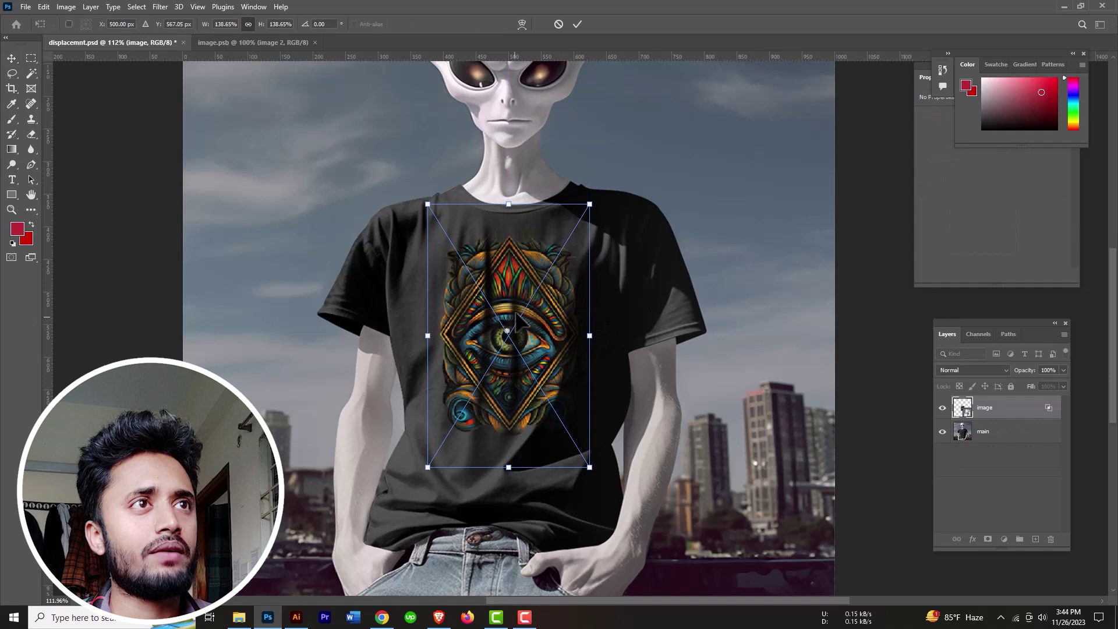
{"action": "left_click", "coordinate": [579, 25]}
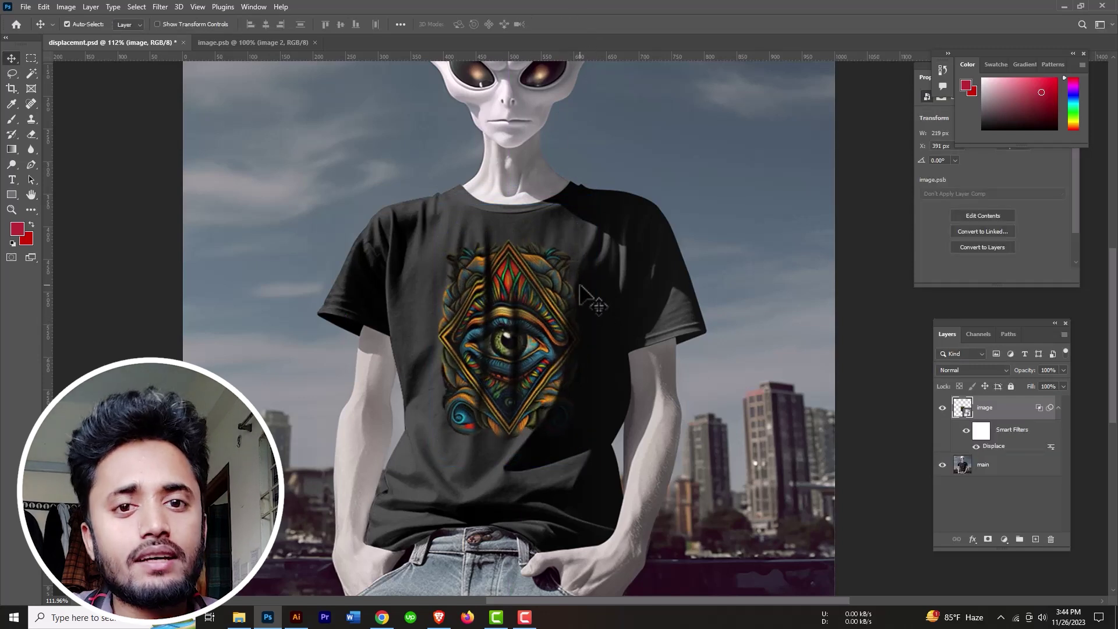
- Set the image layer's Blend If Underlying Layer black slider to 0 / 25 in the blending options
{"action": "right_click", "coordinate": [990, 416]}
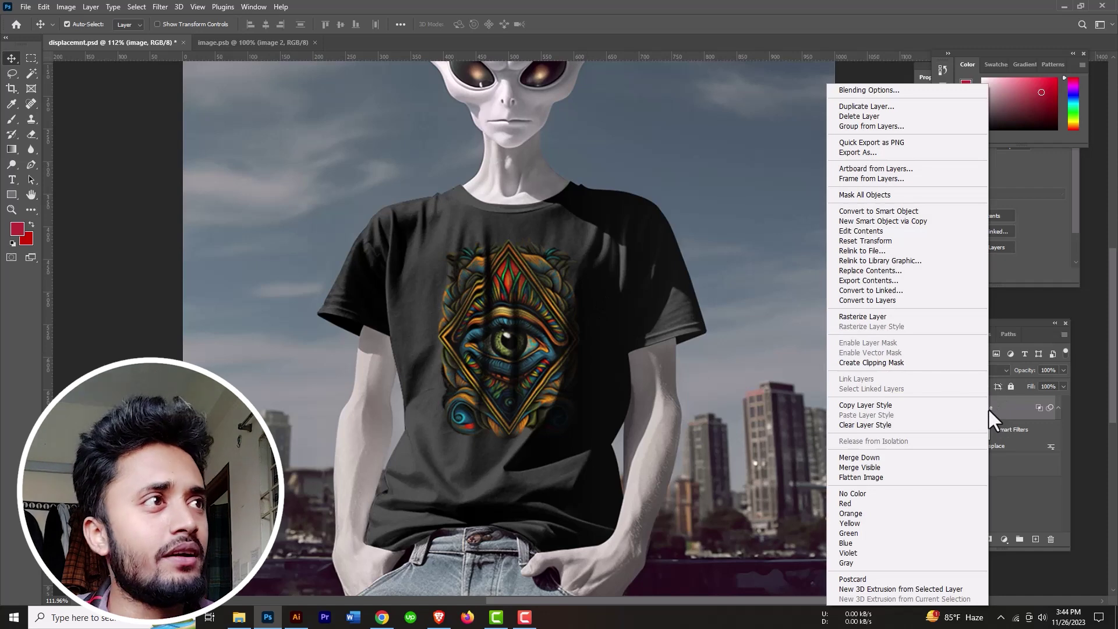
{"action": "left_click", "coordinate": [881, 91]}
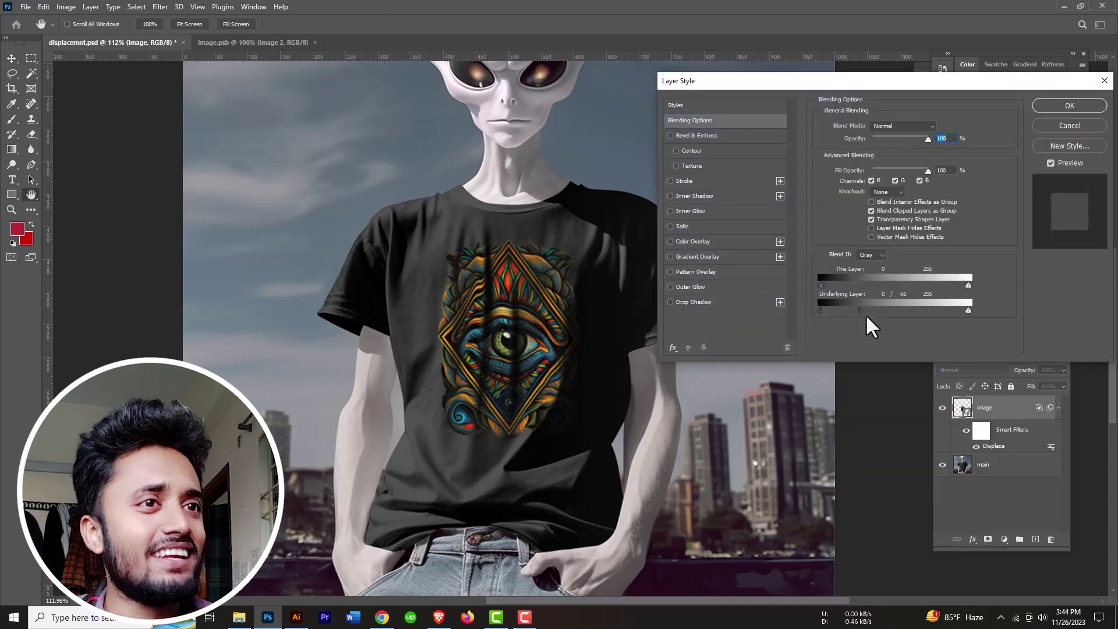
{"action": "mouse_move", "coordinate": [859, 310]}
{"action": "left_mouse_down"}
{"action": "mouse_move", "coordinate": [829, 310]}
{"action": "mouse_move", "coordinate": [849, 310]}
{"action": "mouse_move", "coordinate": [839, 309]}
{"action": "left_mouse_up"}
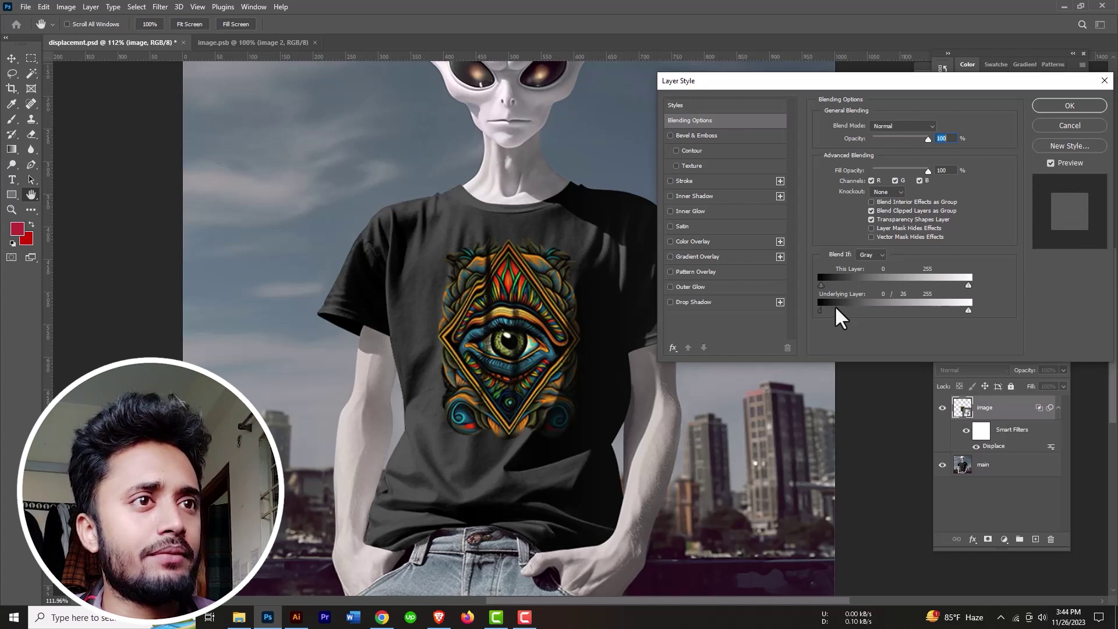
{"action": "left_click_drag", "start_coordinate": [836, 309], "coordinate": [835, 309]}
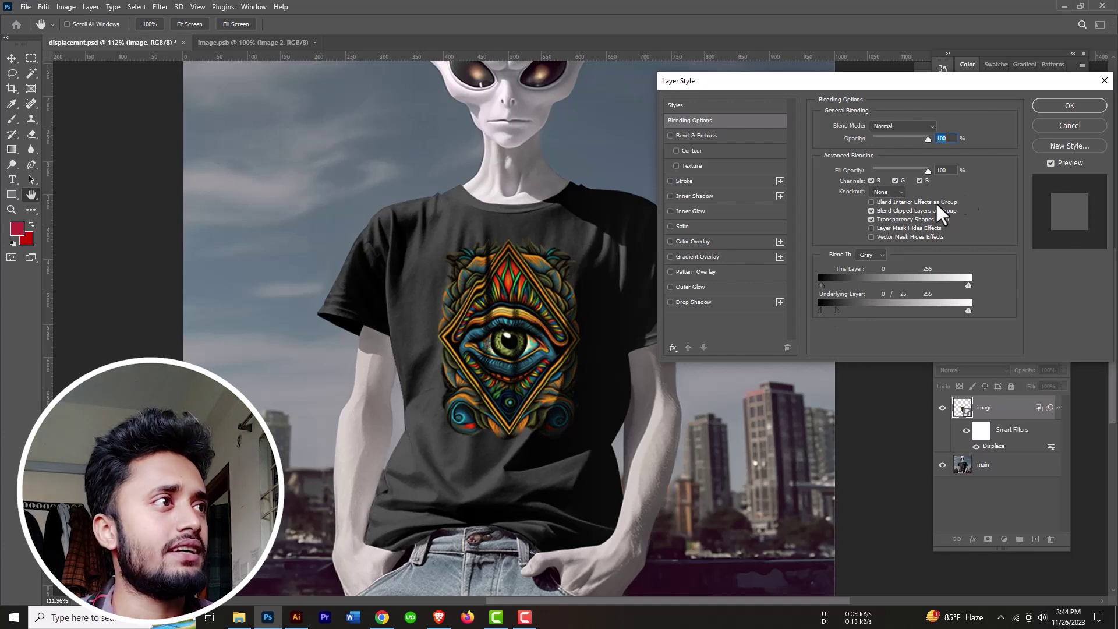
{"action": "left_click", "coordinate": [1069, 107]}
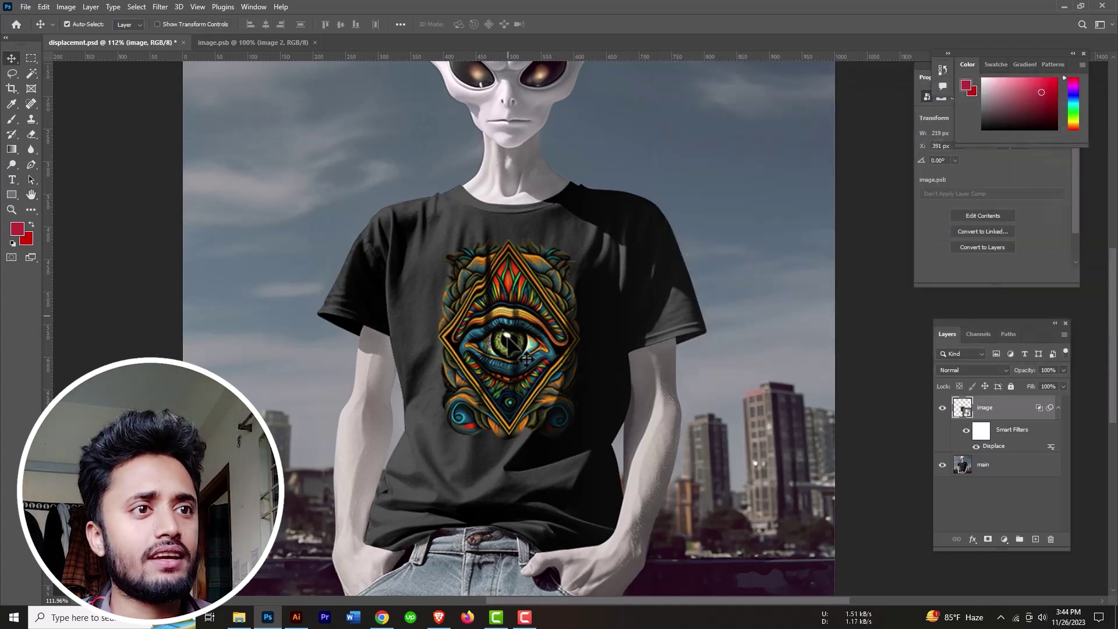
{"action": "scroll", "coordinate": [568, 417], "scroll_direction": "up", "scroll_amount": 5}
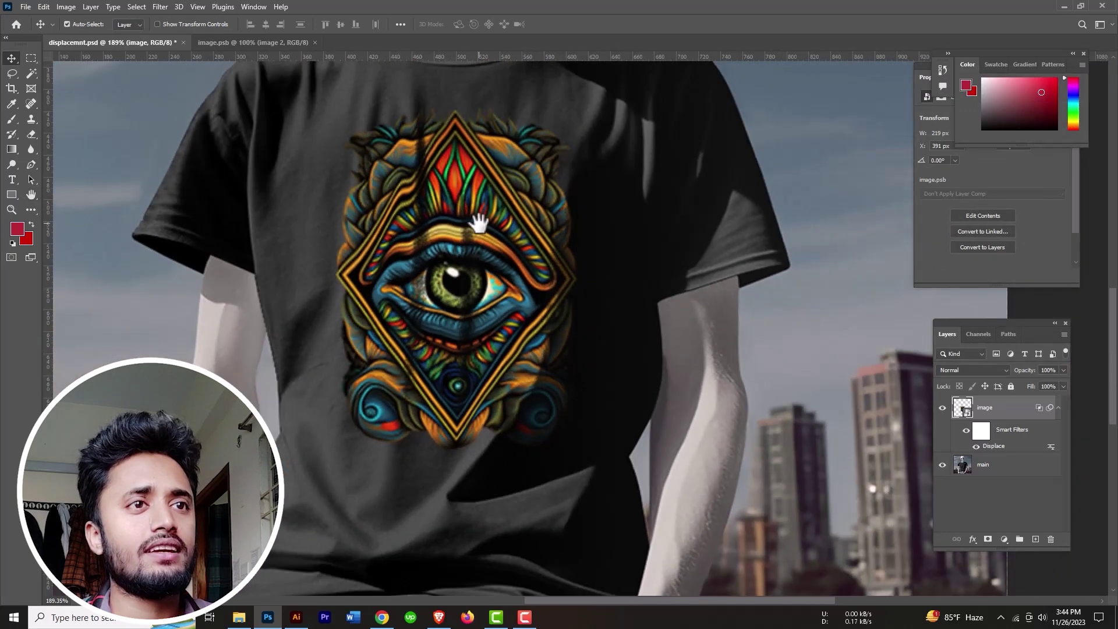
{"action": "scroll", "coordinate": [478, 222], "scroll_direction": "down", "scroll_amount": 3}
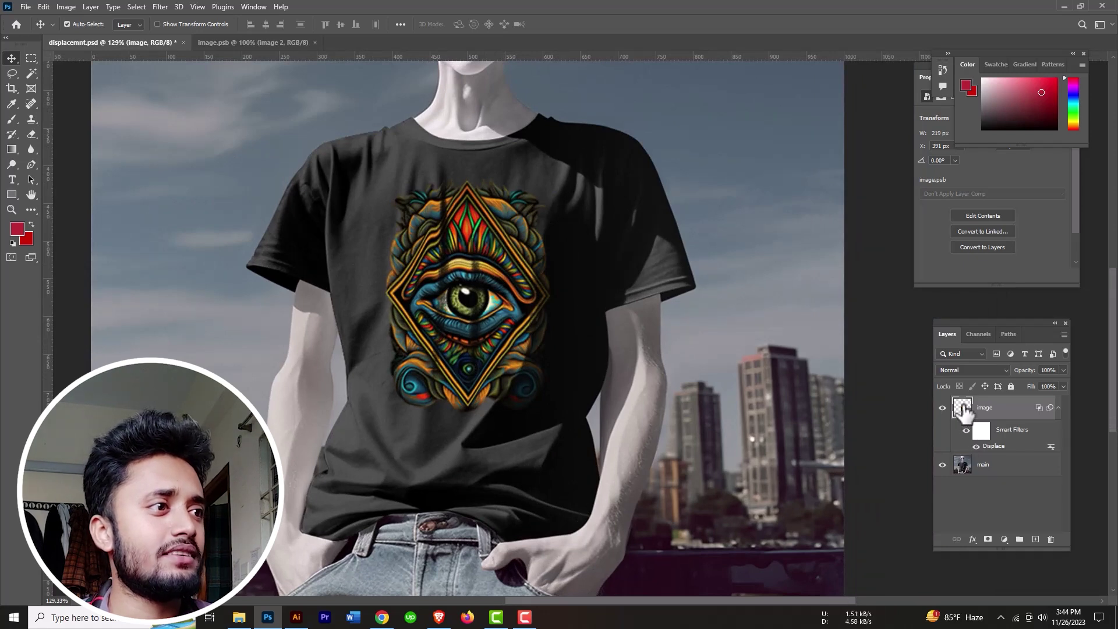
- Inside the image Smart Object's contents, hide the image 2 layer and place the "Alien Zen" artwork from the Designs 2 folder
{"action": "double_click", "coordinate": [963, 408]}
{"action": "left_click", "coordinate": [942, 408]}
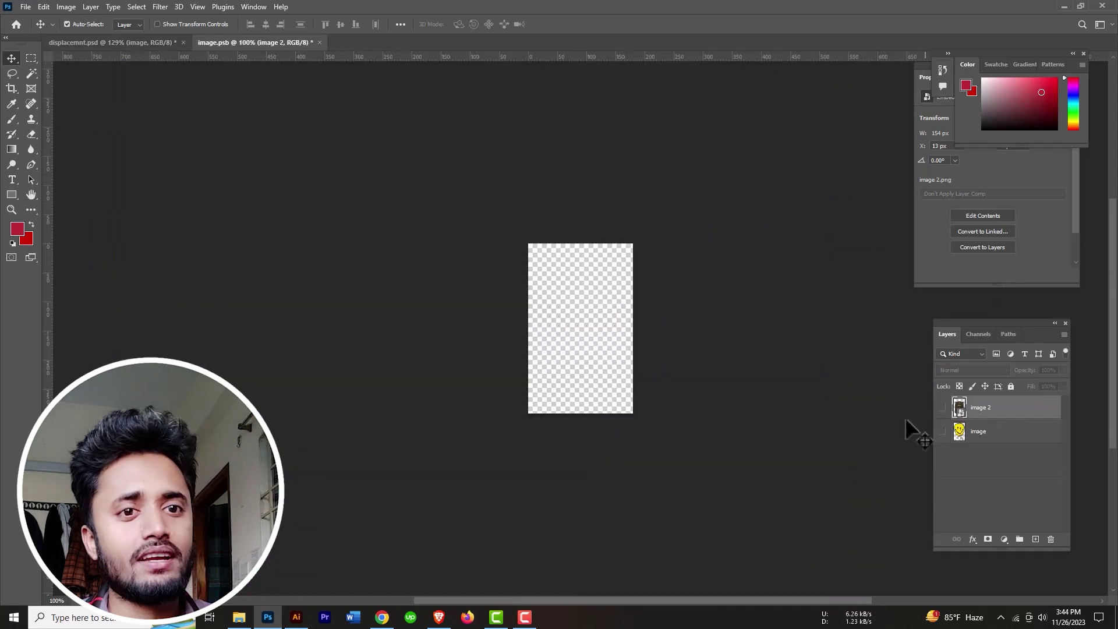
{"action": "left_click", "coordinate": [239, 617]}
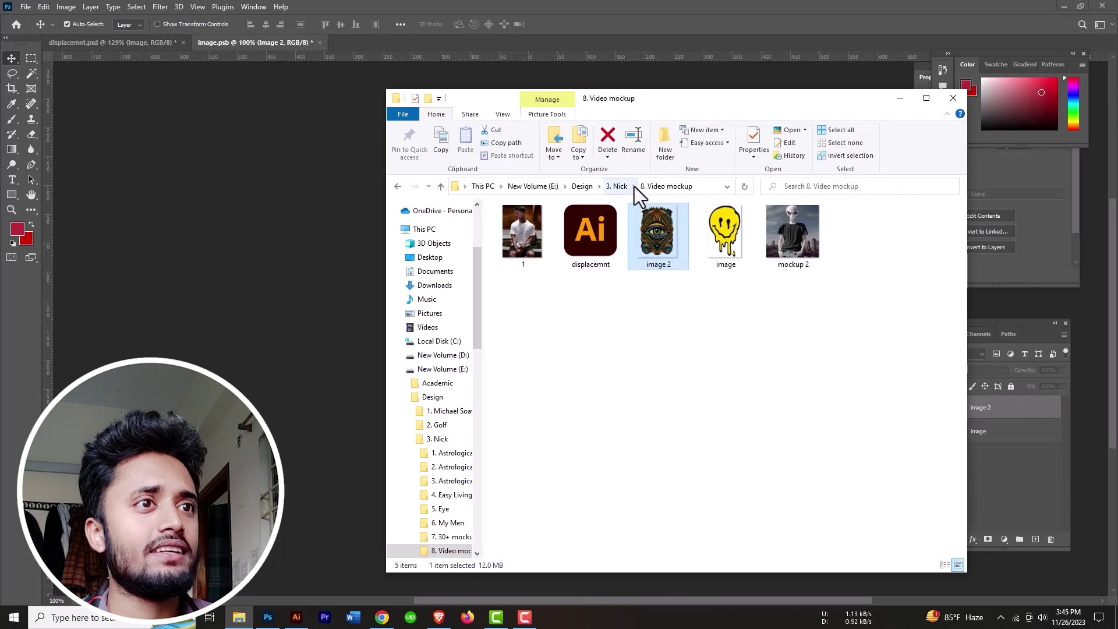
{"action": "left_click", "coordinate": [617, 186]}
{"action": "double_click", "coordinate": [936, 254]}
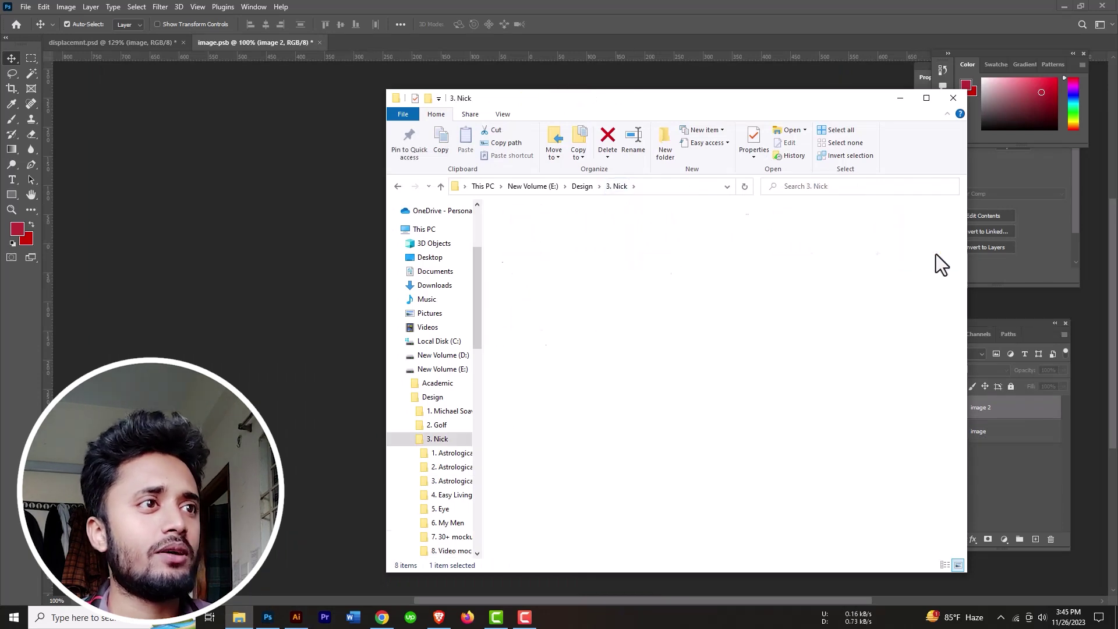
{"action": "double_click", "coordinate": [727, 251]}
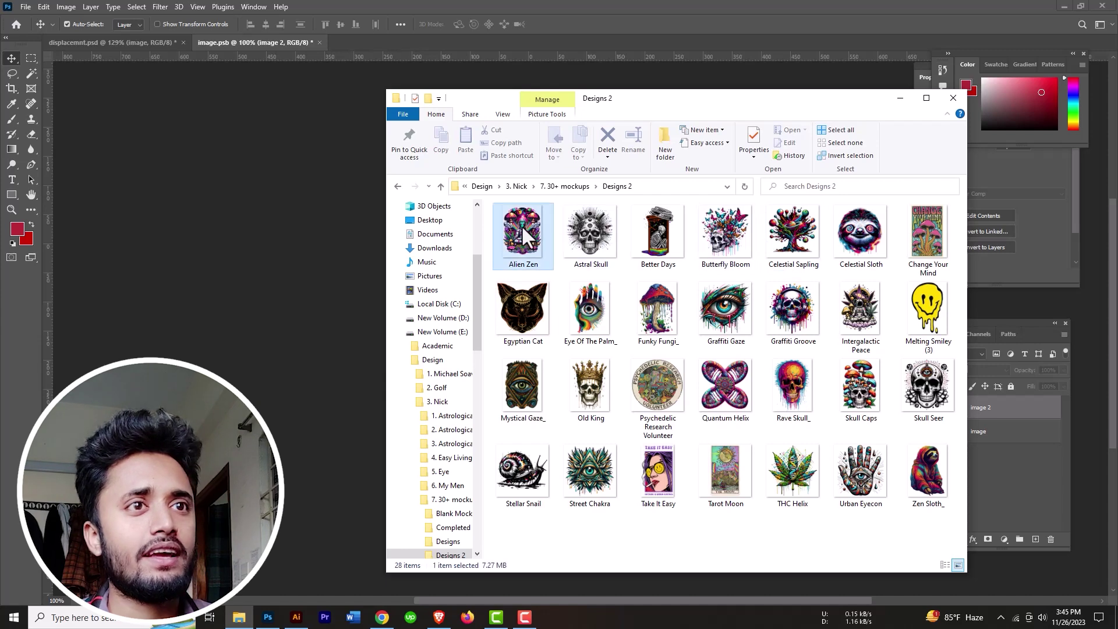
{"action": "left_click_drag", "start_coordinate": [523, 233], "coordinate": [363, 295]}
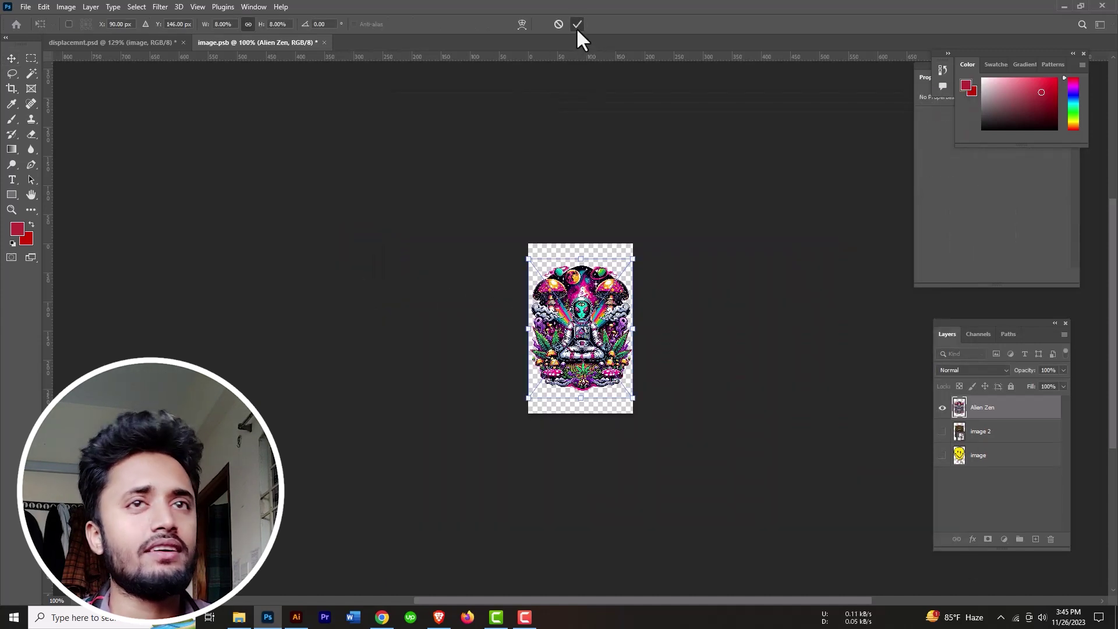
{"action": "left_click", "coordinate": [577, 25]}
- Save the Smart Object contents with the Alien Zen artwork and return to displacemnt.psd
{"action": "left_click", "coordinate": [21, 8]}
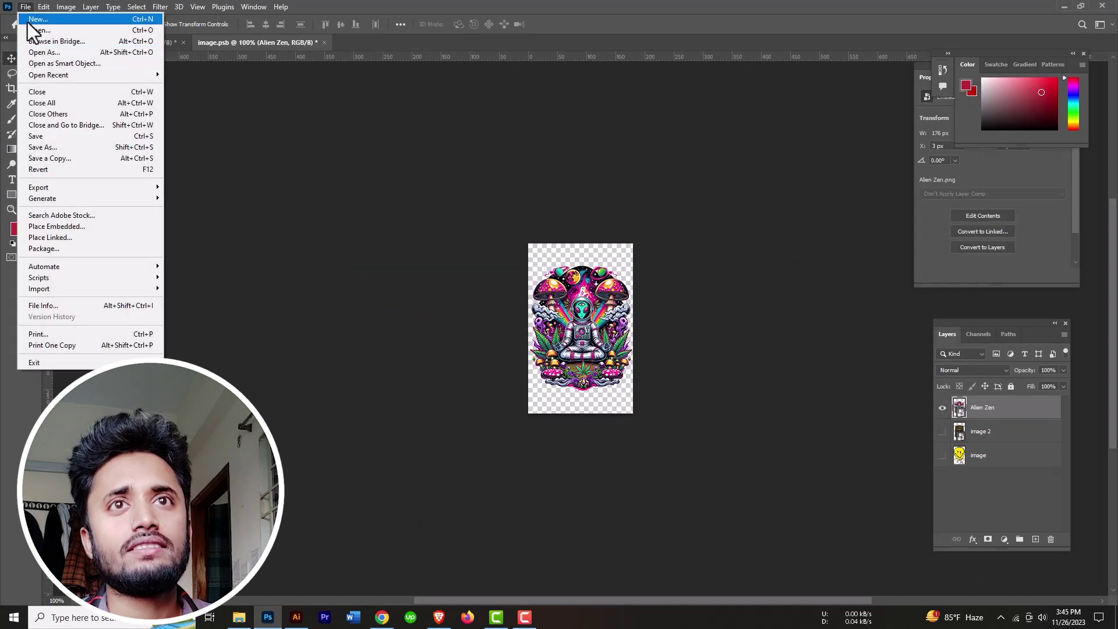
{"action": "left_click", "coordinate": [55, 138]}
{"action": "left_click", "coordinate": [136, 42]}
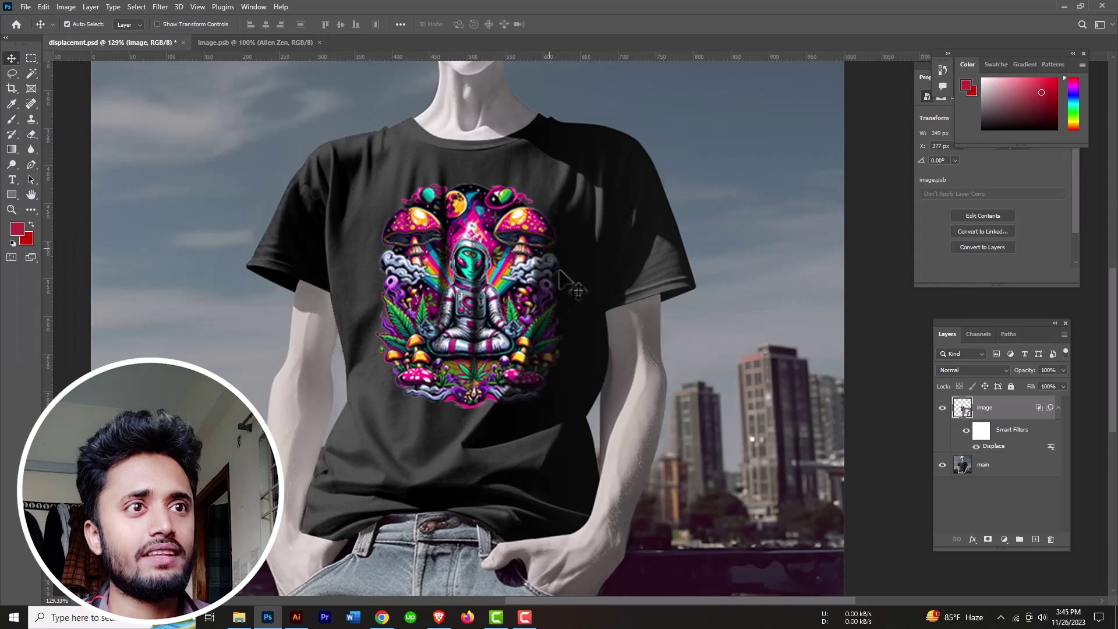